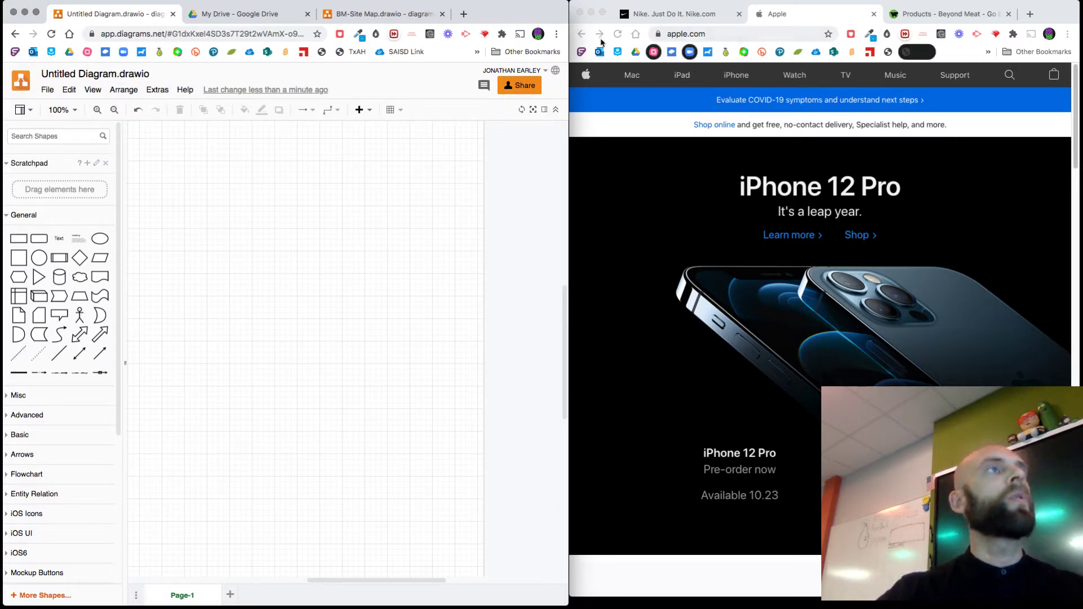
- Close the Untitled Diagram and BM-Site Map tabs, then load draw.io in a new tab for Google Drive
{"action": "left_click", "coordinate": [173, 14]}
{"action": "left_click", "coordinate": [308, 14]}
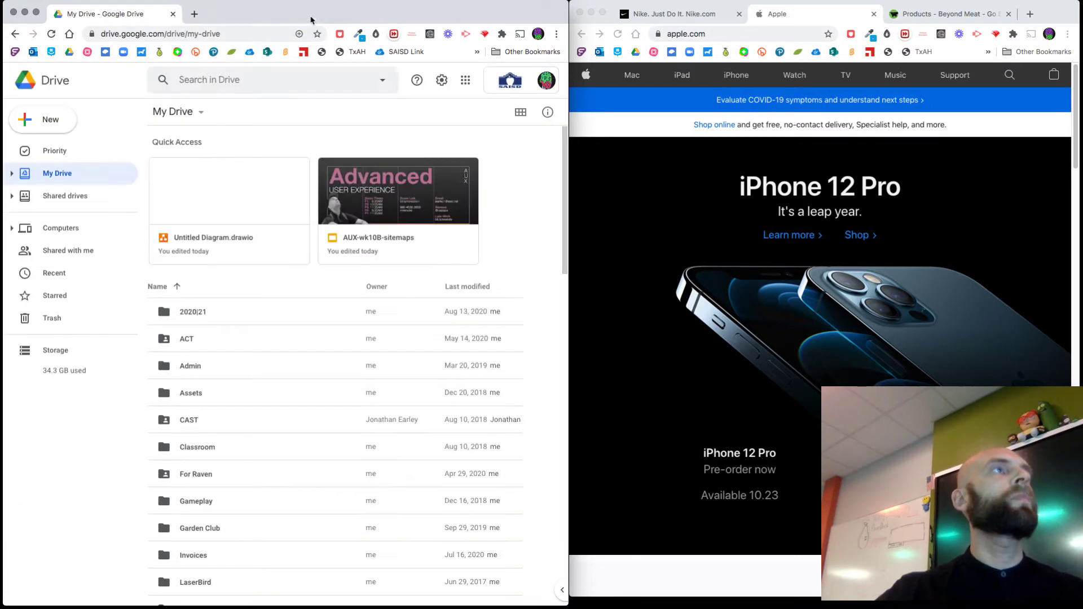
{"action": "left_click", "coordinate": [197, 14]}
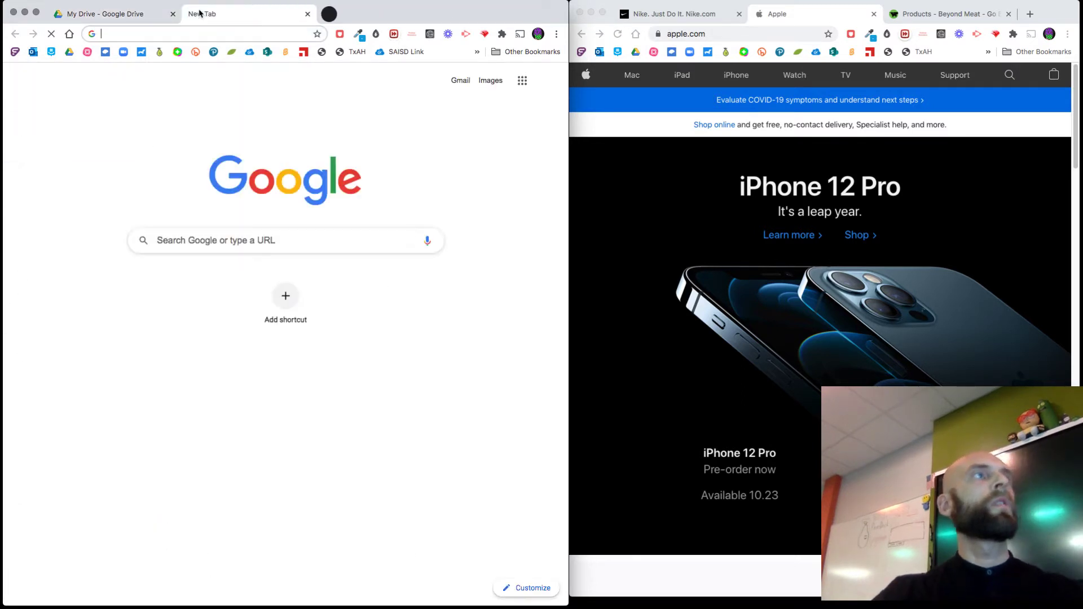
{"action": "type", "text": "draw."}
{"action": "key", "text": "Return"}
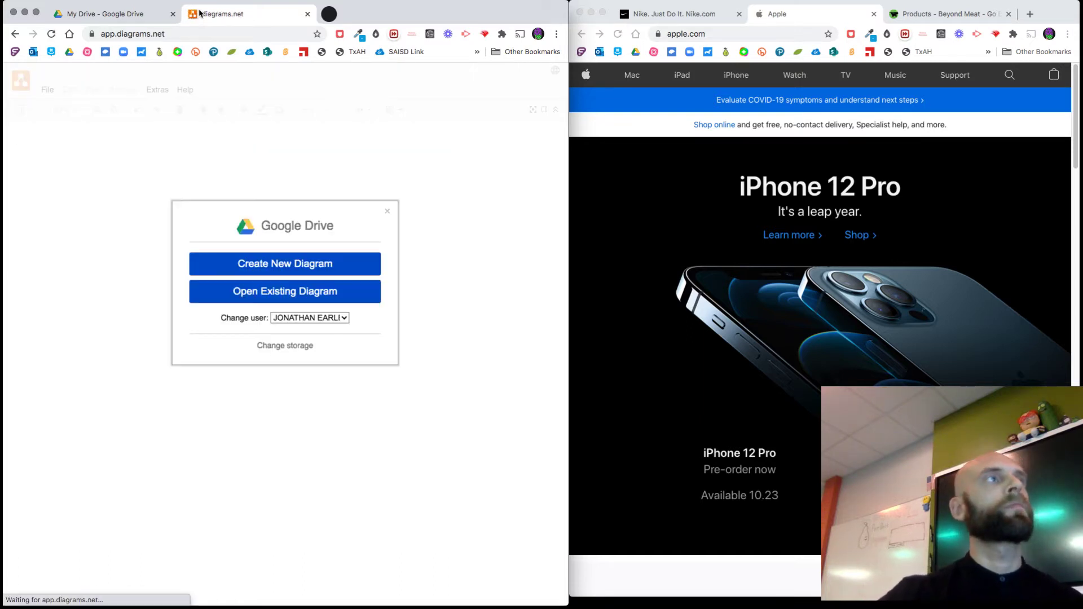
{"action": "left_click", "coordinate": [259, 271]}
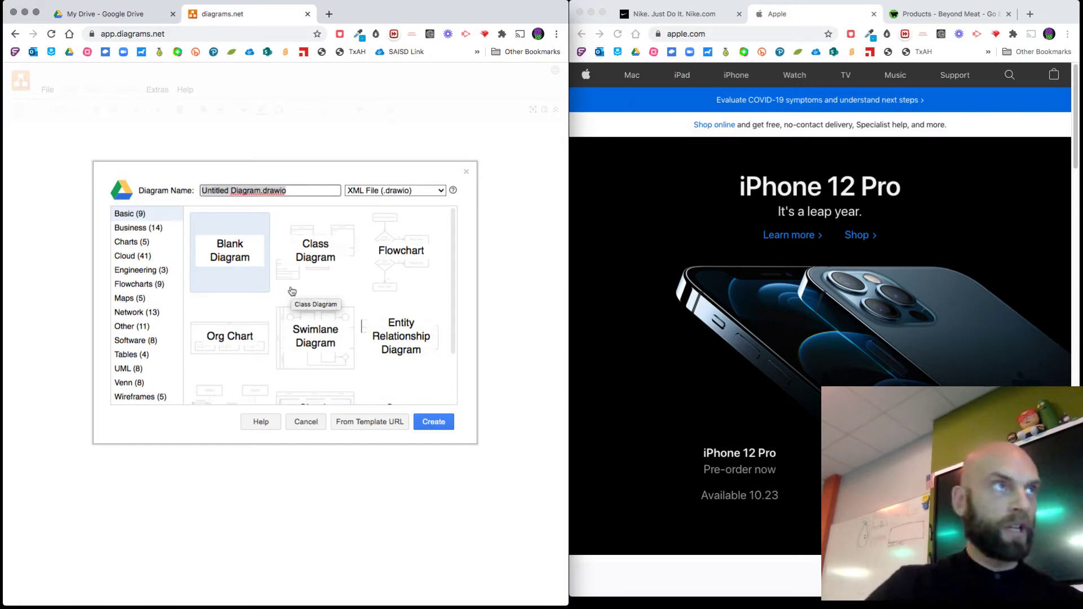
- Create a blank diagram named 'Apple-SiteMap' in .drawio XML format, saved in the Drive root folder
{"action": "type", "text": "SiteMap"}
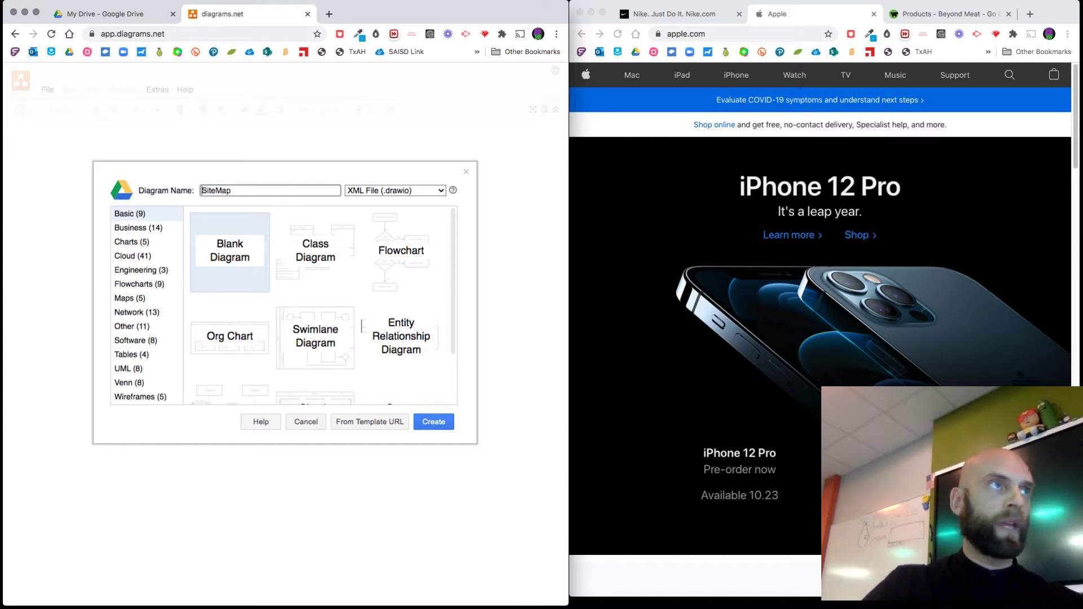
{"action": "left_click", "coordinate": [202, 190]}
{"action": "type", "text": "Apple-"}
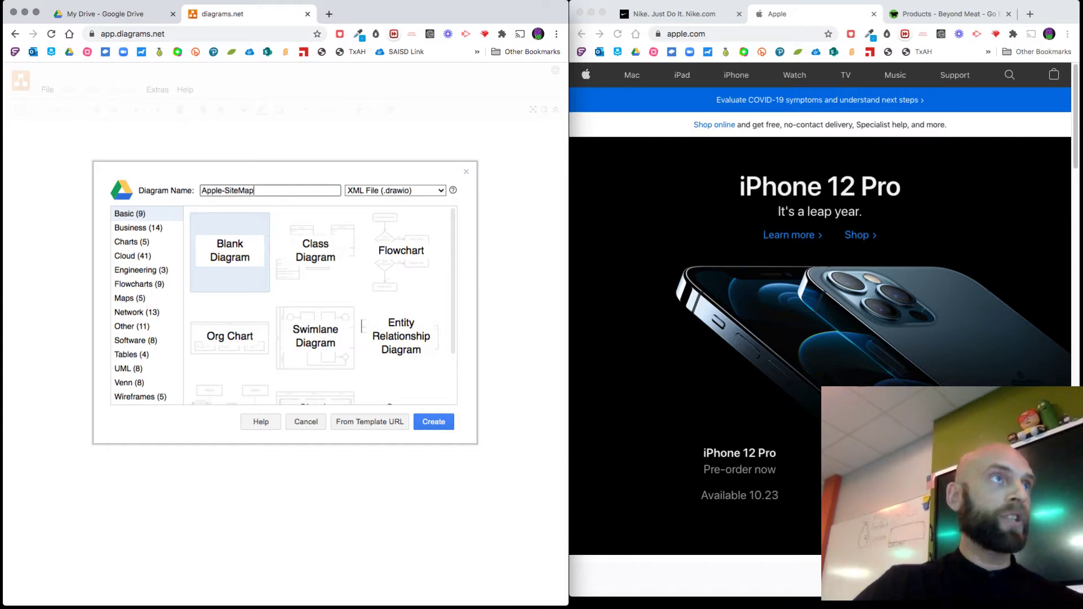
{"action": "left_click", "coordinate": [416, 192]}
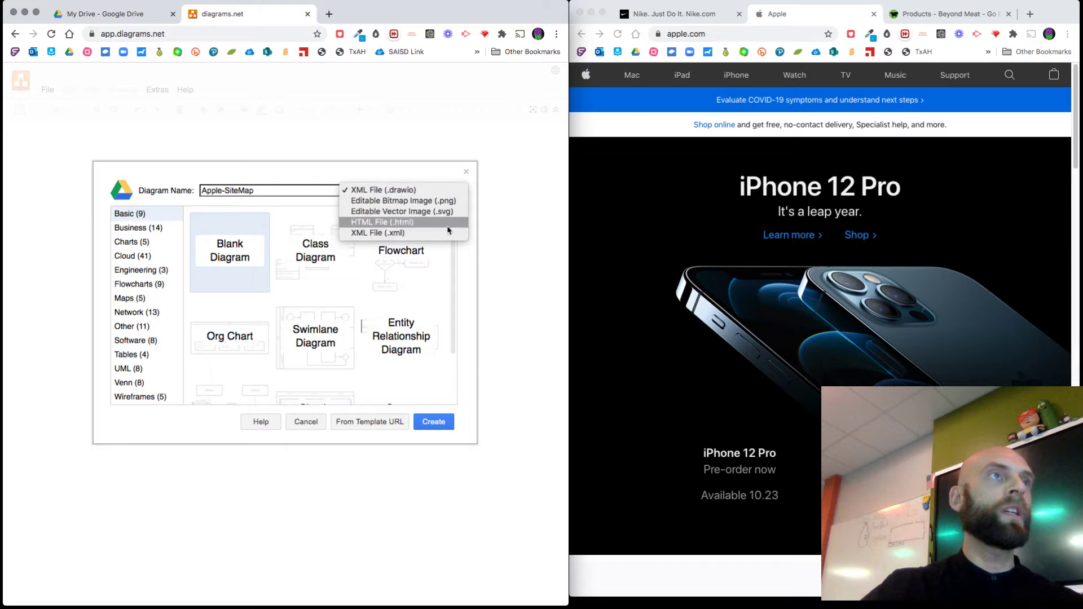
{"action": "left_click", "coordinate": [418, 181]}
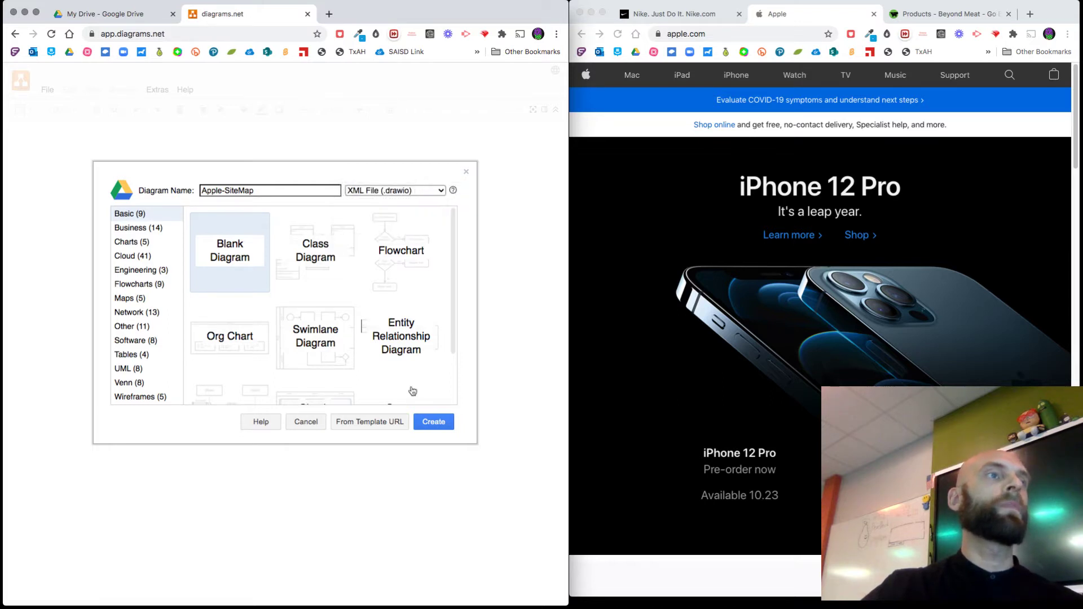
{"action": "left_click", "coordinate": [439, 427]}
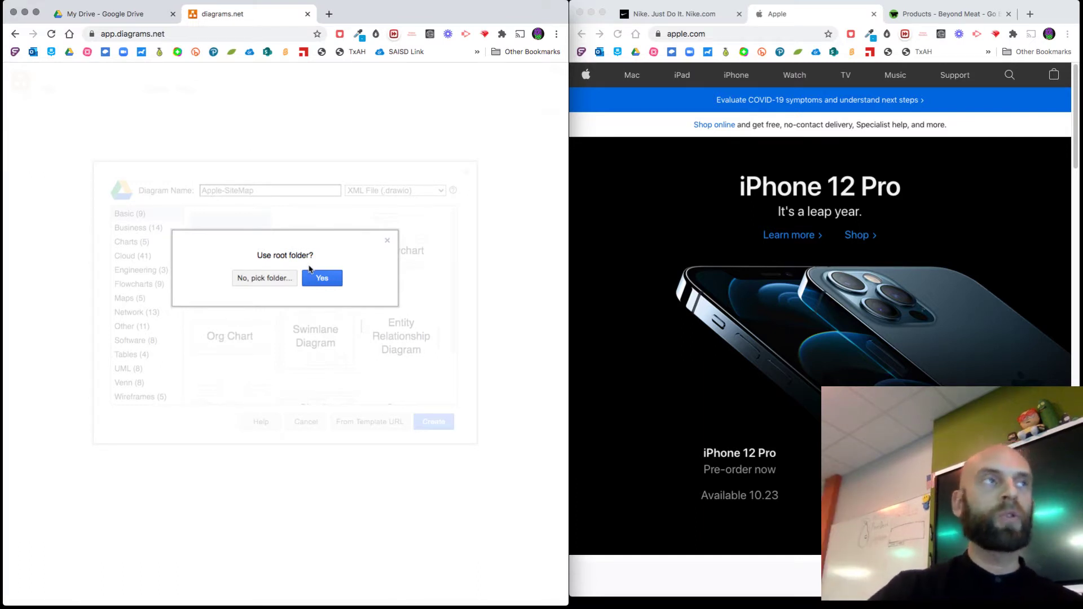
{"action": "left_click", "coordinate": [319, 279]}
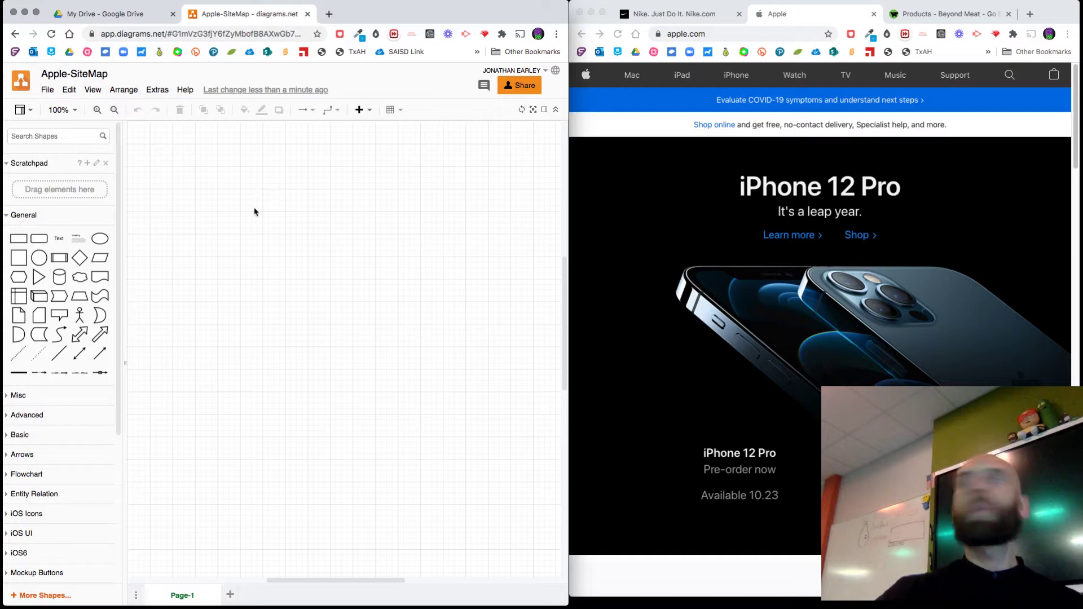
- Add a rectangle labelled 'Home' to the canvas
{"action": "left_click", "coordinate": [17, 239]}
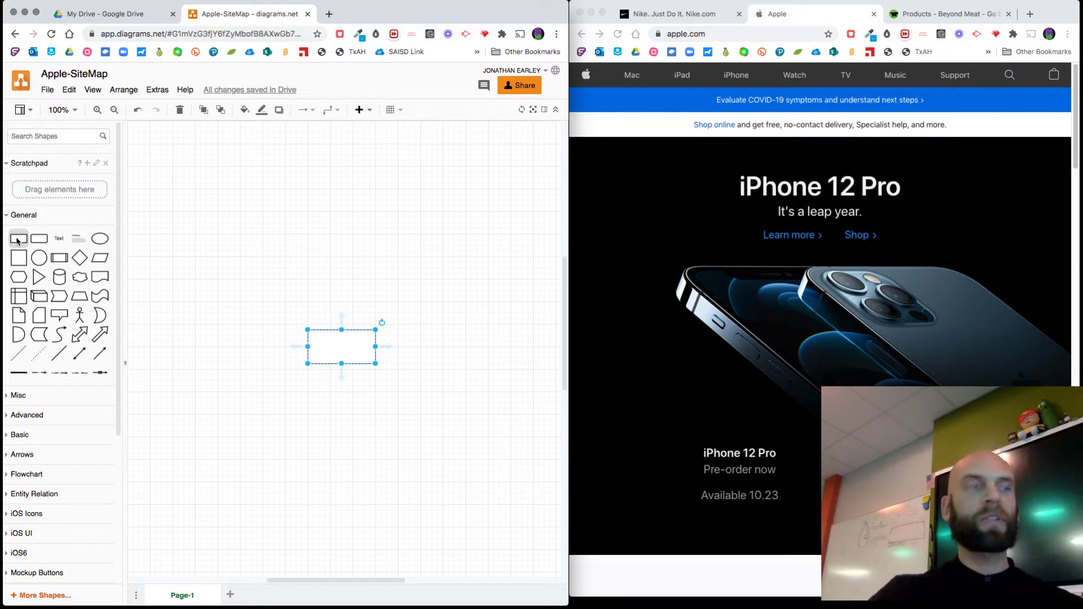
{"action": "type", "text": "Home"}
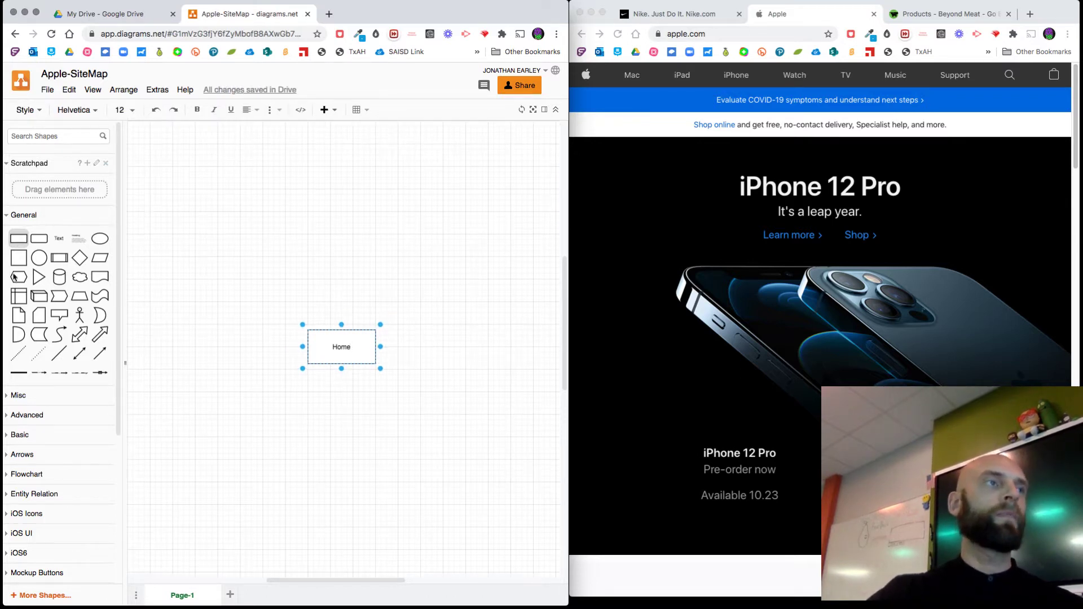
{"action": "left_click", "coordinate": [388, 485]}
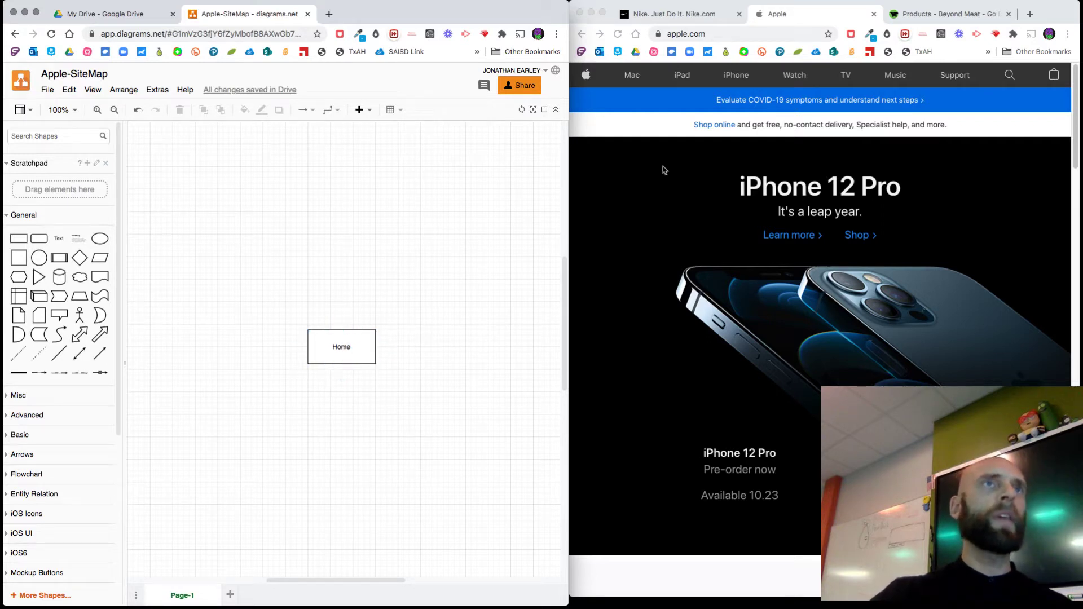
- Check the Apple website's sections, then add a connected copy of Home below it
{"action": "left_click", "coordinate": [638, 90]}
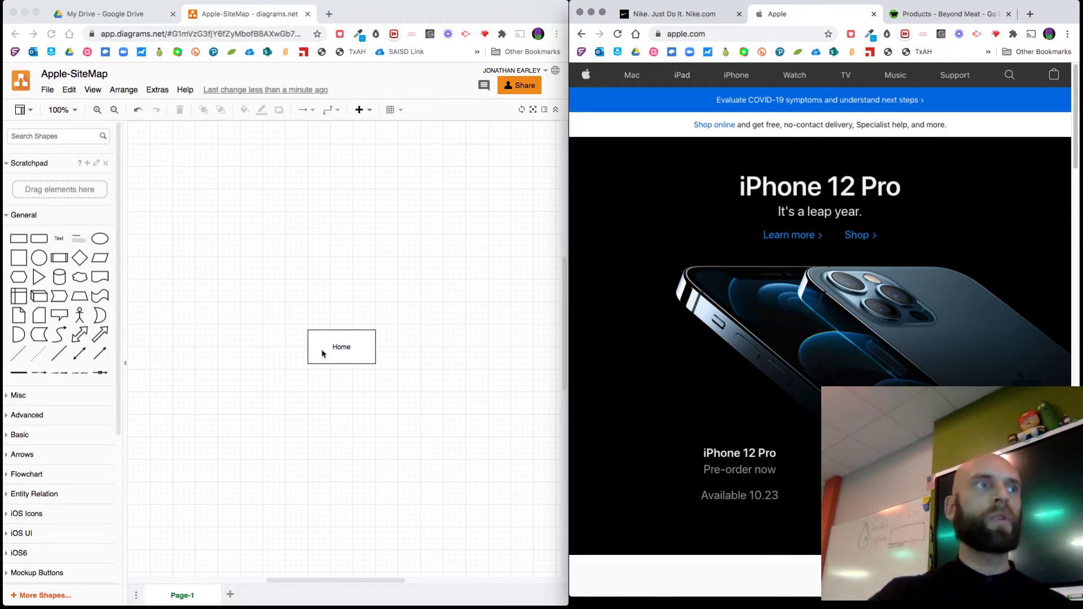
{"action": "left_click", "coordinate": [341, 359]}
{"action": "left_click", "coordinate": [338, 475]}
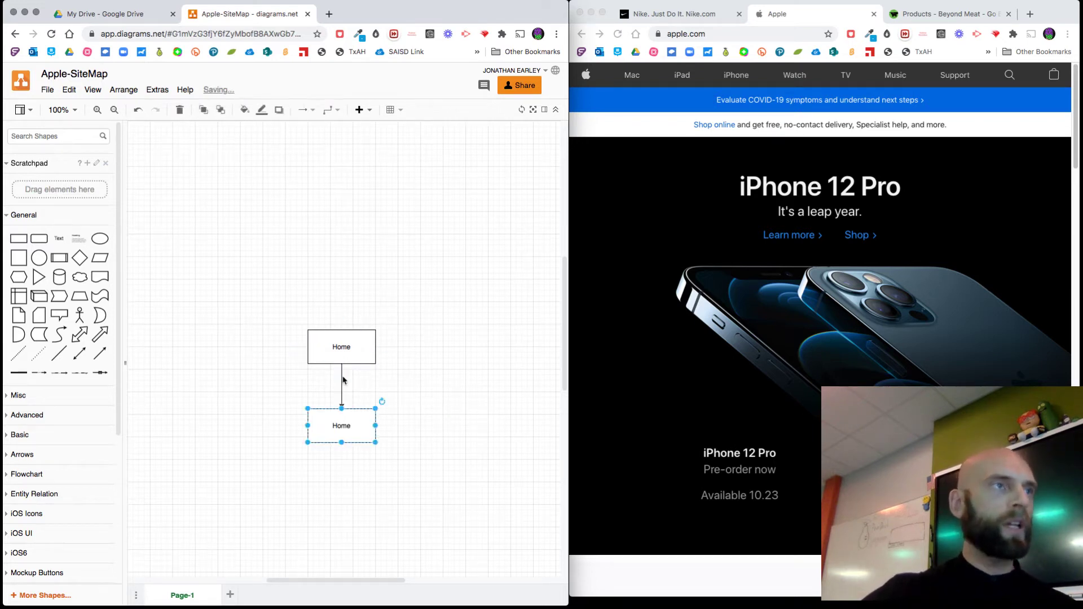
{"action": "left_click", "coordinate": [342, 376]}
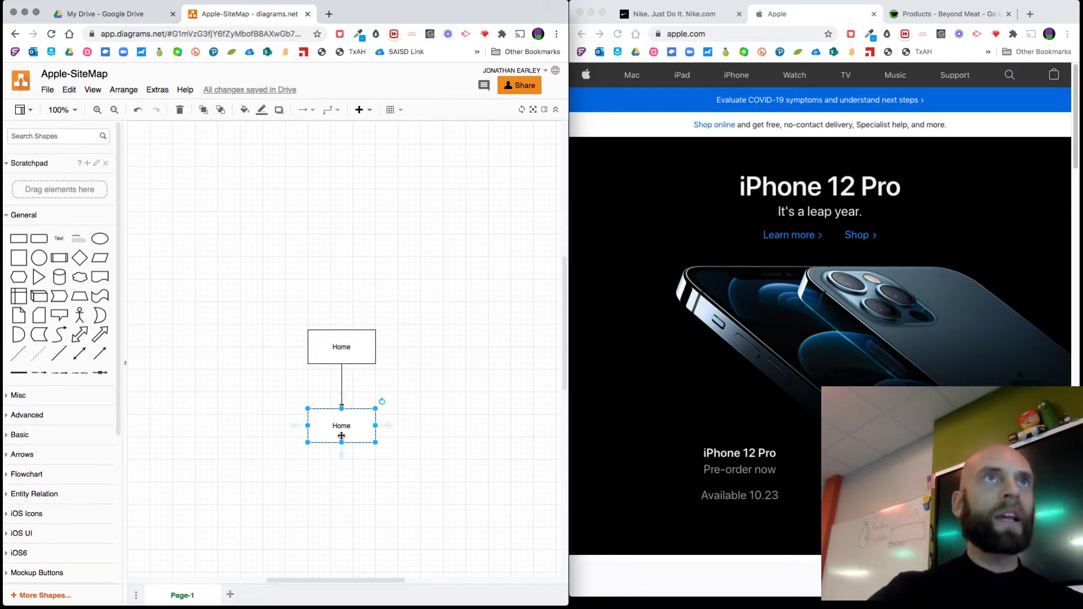
- Label the lower box 'Mac' and add a second Home copy beside it on a shared connector
{"action": "double_click", "coordinate": [341, 435]}
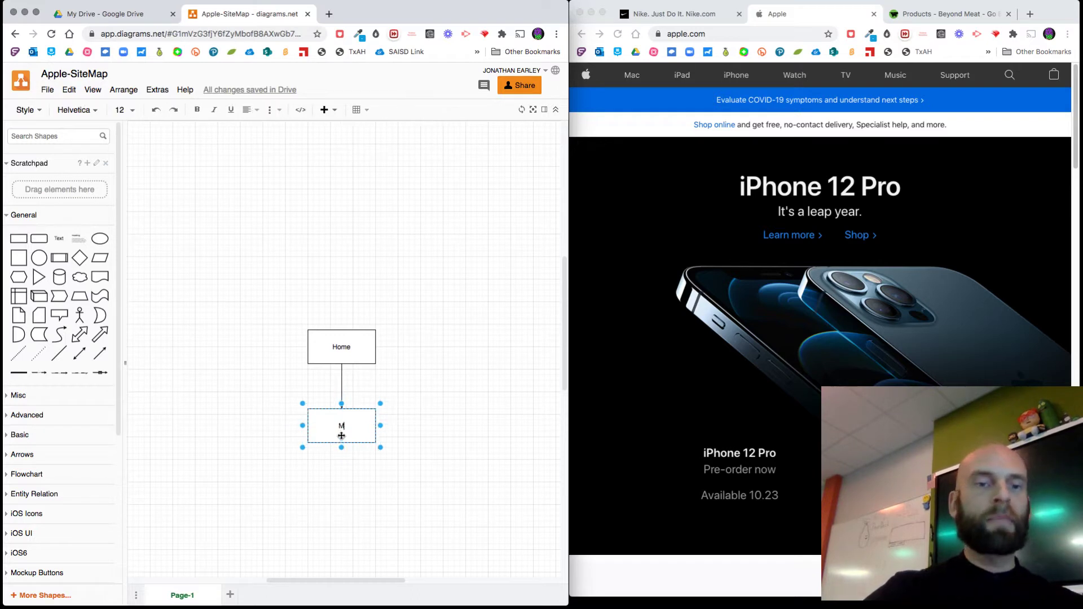
{"action": "type", "text": "Mac"}
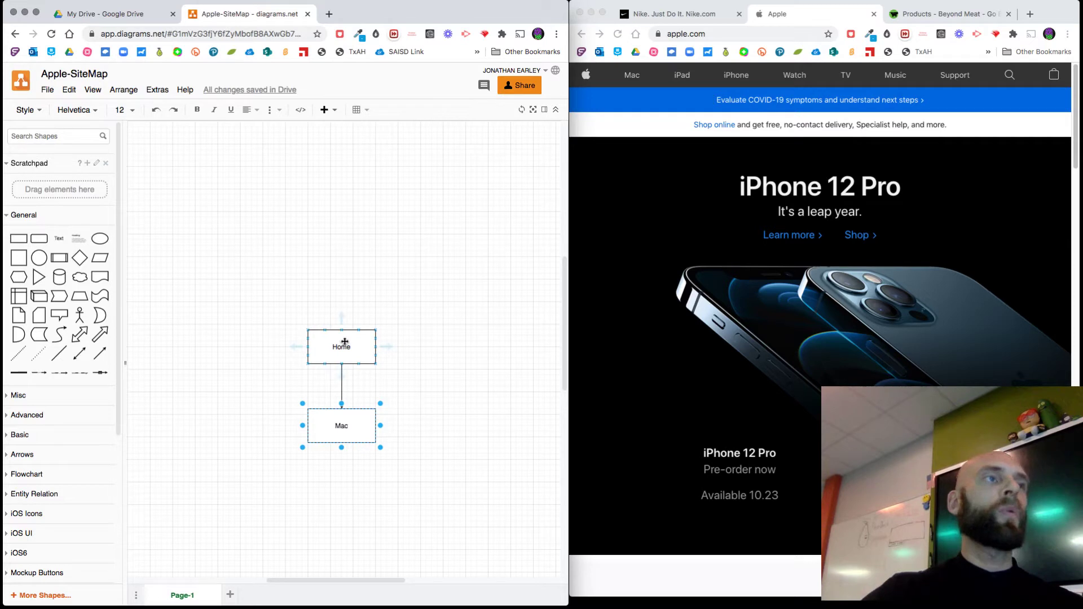
{"action": "left_click", "coordinate": [387, 348]}
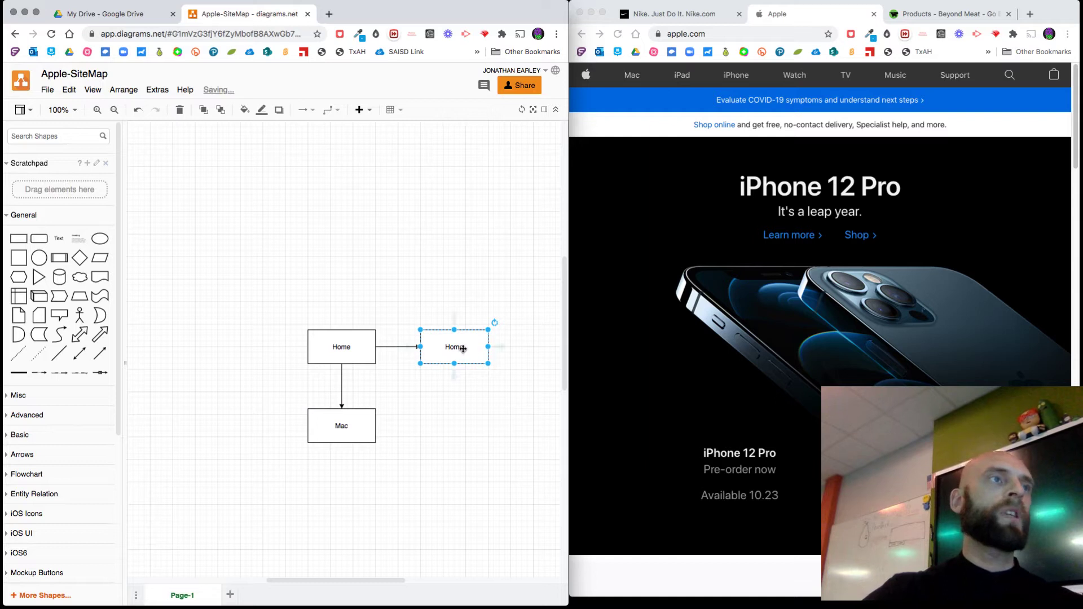
{"action": "left_click_drag", "start_coordinate": [463, 349], "coordinate": [453, 432]}
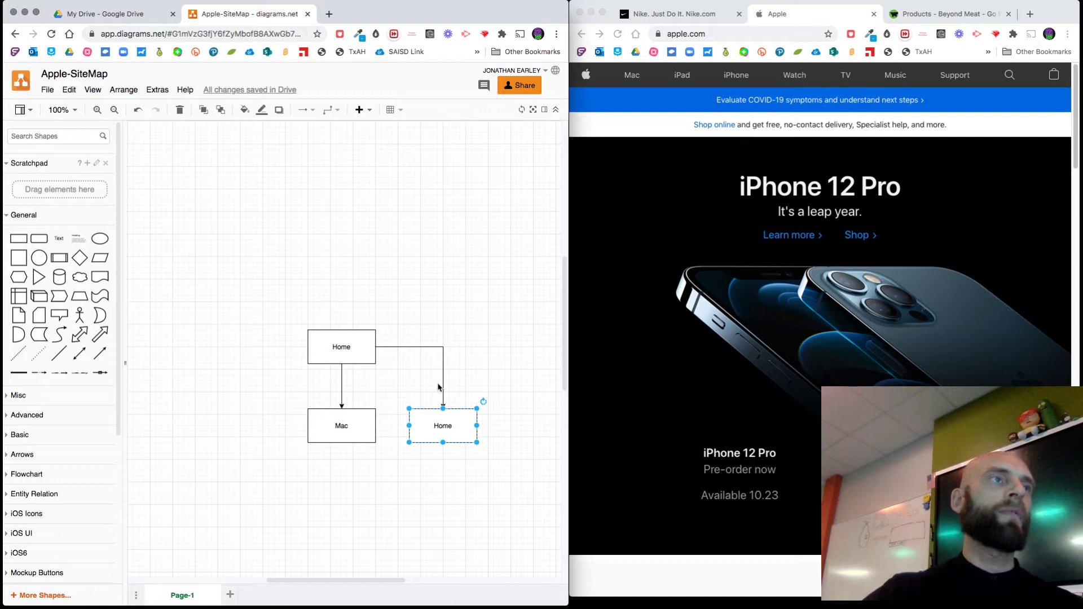
{"action": "left_click", "coordinate": [414, 346]}
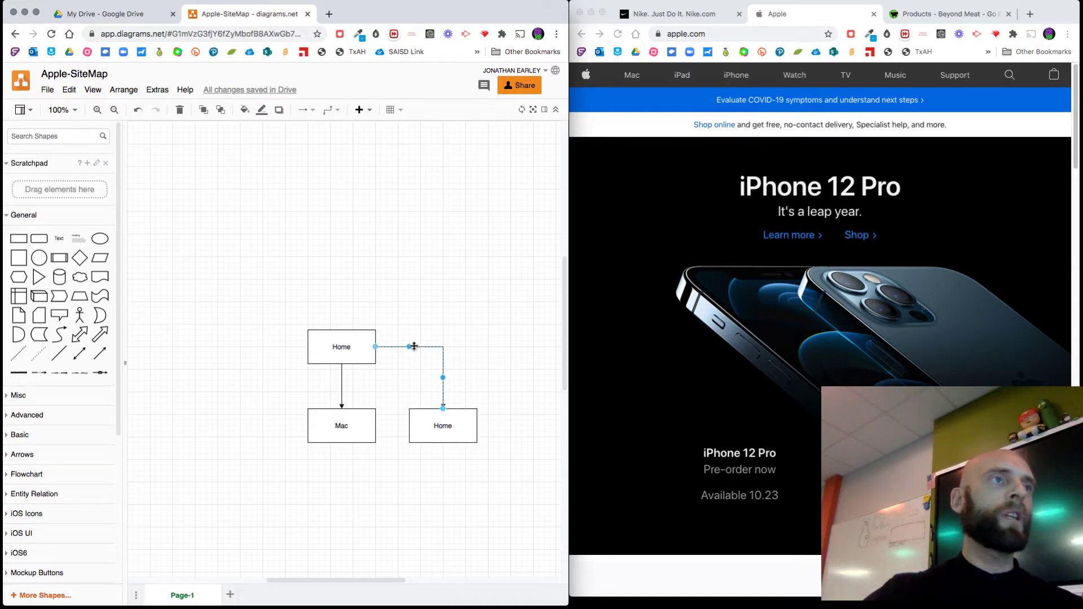
{"action": "left_click_drag", "start_coordinate": [414, 347], "coordinate": [408, 385]}
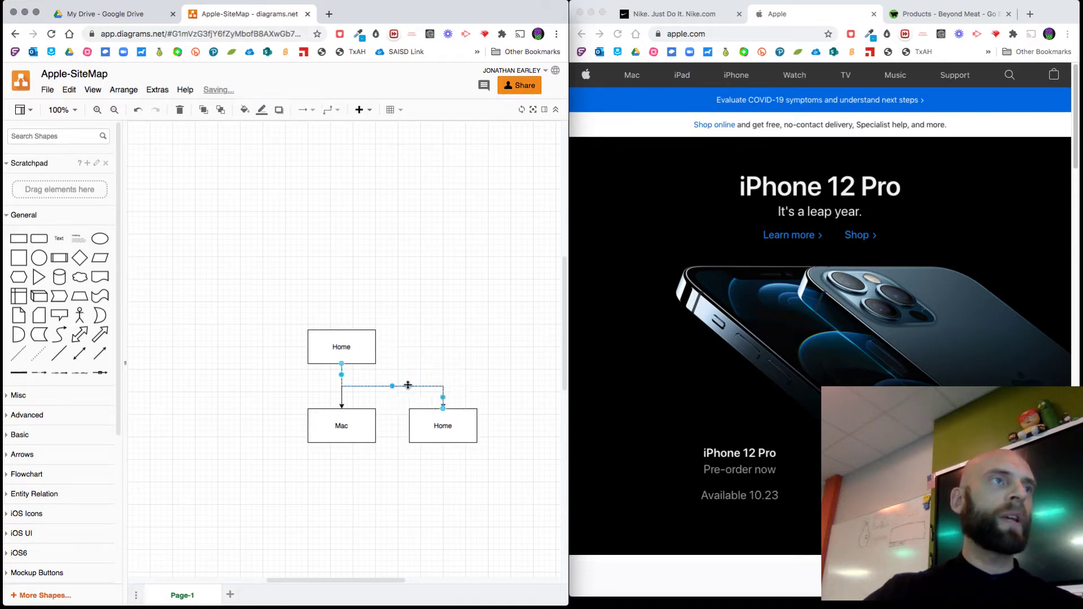
{"action": "left_click", "coordinate": [394, 509]}
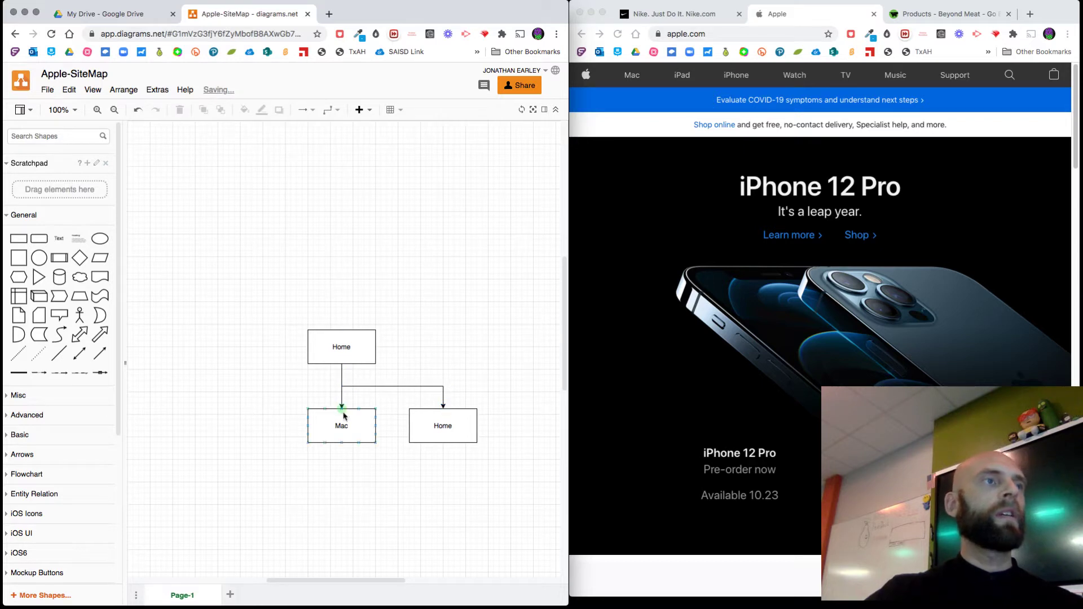
{"action": "left_click", "coordinate": [445, 430]}
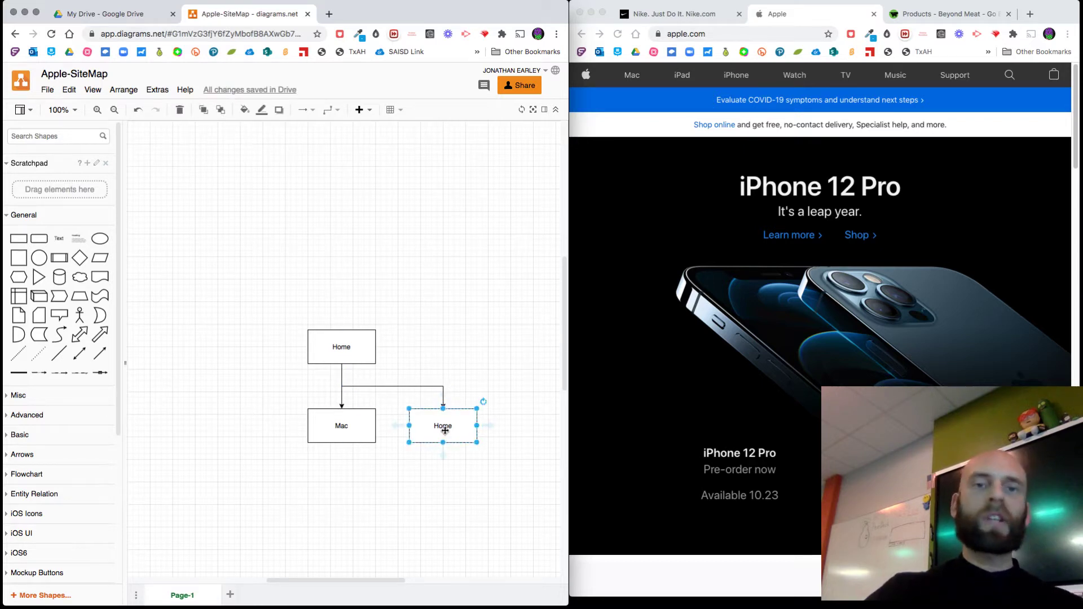
- Label the second child 'iPad' and add another connected Home copy beside it
{"action": "type", "text": "iPad"}
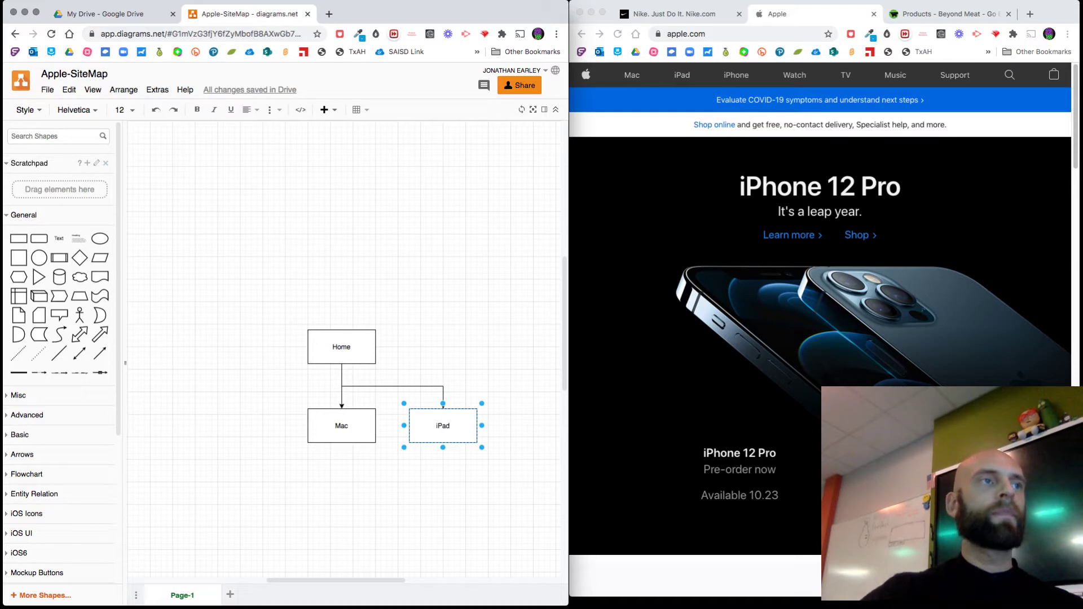
{"action": "left_click", "coordinate": [457, 468]}
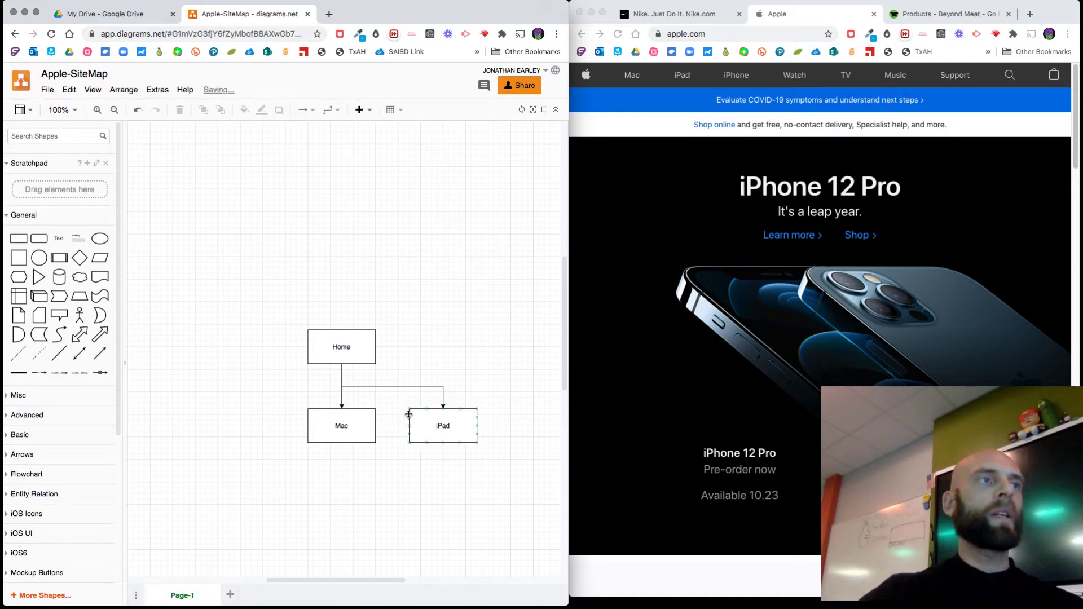
{"action": "left_click", "coordinate": [388, 347]}
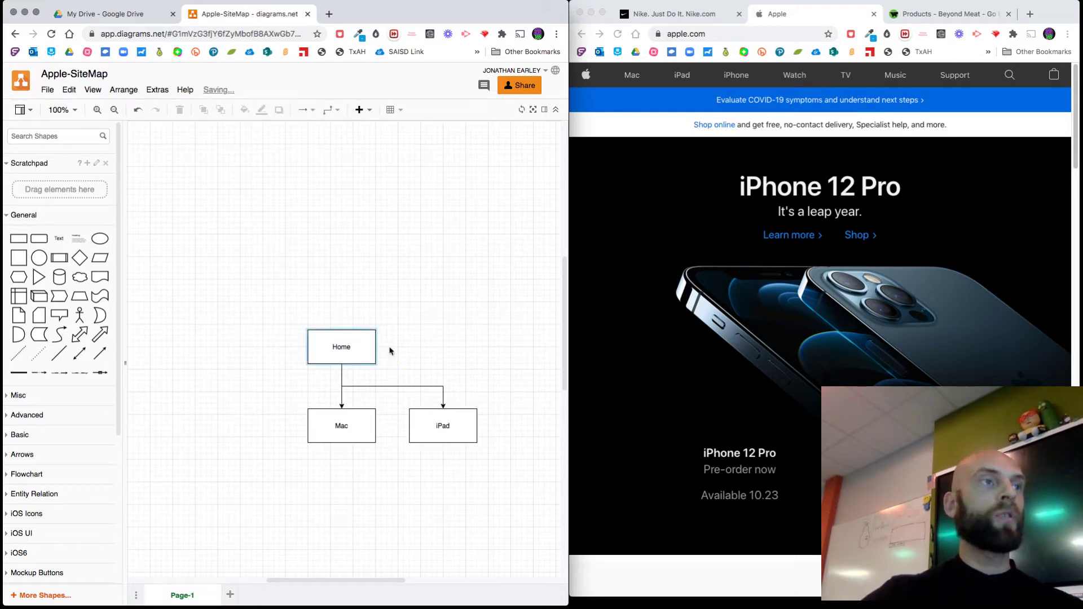
{"action": "mouse_move", "coordinate": [462, 351]}
{"action": "left_mouse_down"}
{"action": "mouse_move", "coordinate": [539, 424]}
{"action": "mouse_move", "coordinate": [536, 437]}
{"action": "mouse_move", "coordinate": [551, 433]}
{"action": "left_mouse_up"}
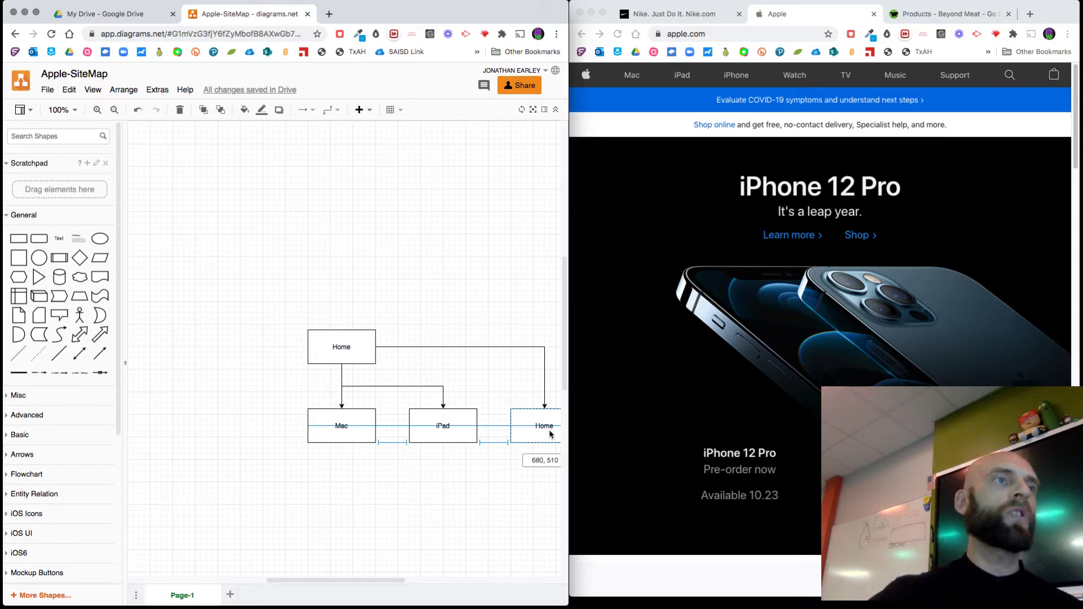
- Align the third child with Mac and iPad, lower its connector, and label it 'iPhone'
{"action": "left_click_drag", "start_coordinate": [550, 434], "coordinate": [550, 434]}
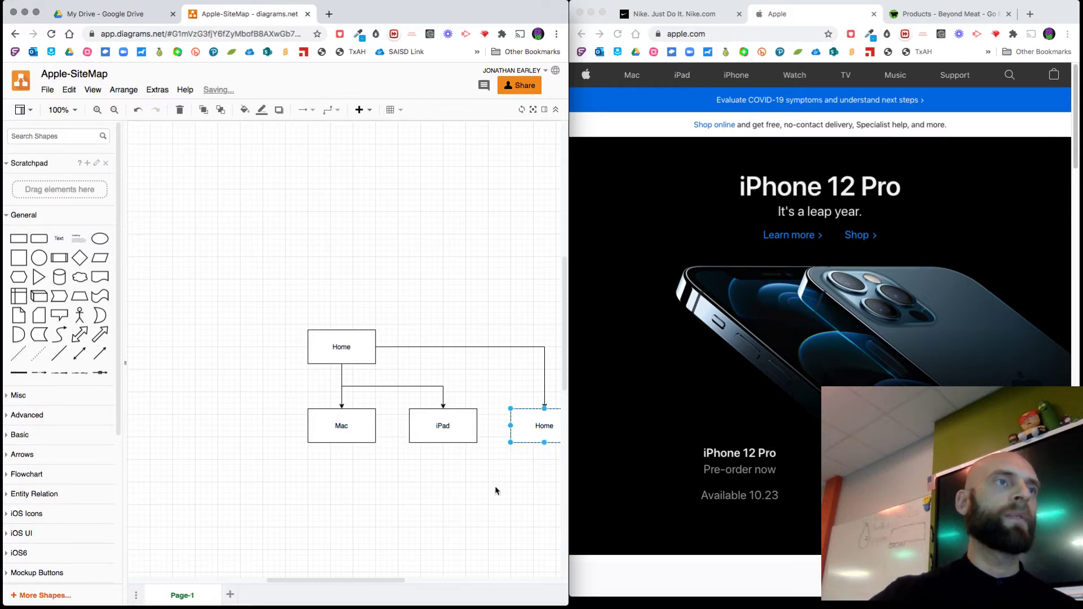
{"action": "scroll", "coordinate": [491, 494], "scroll_direction": "right", "scroll_amount": 3}
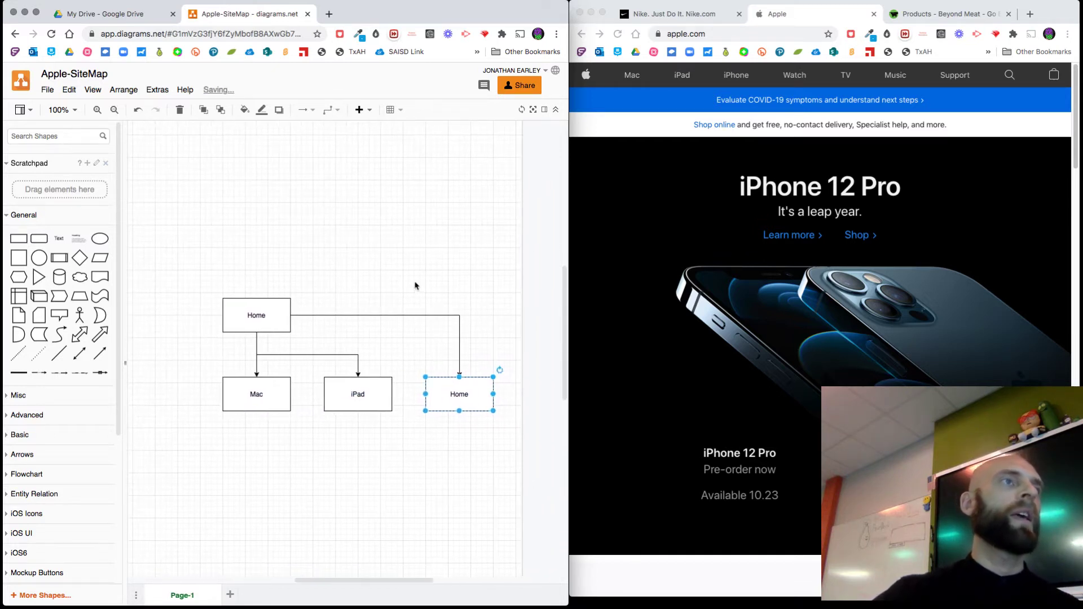
{"action": "left_click_drag", "start_coordinate": [399, 315], "coordinate": [394, 355]}
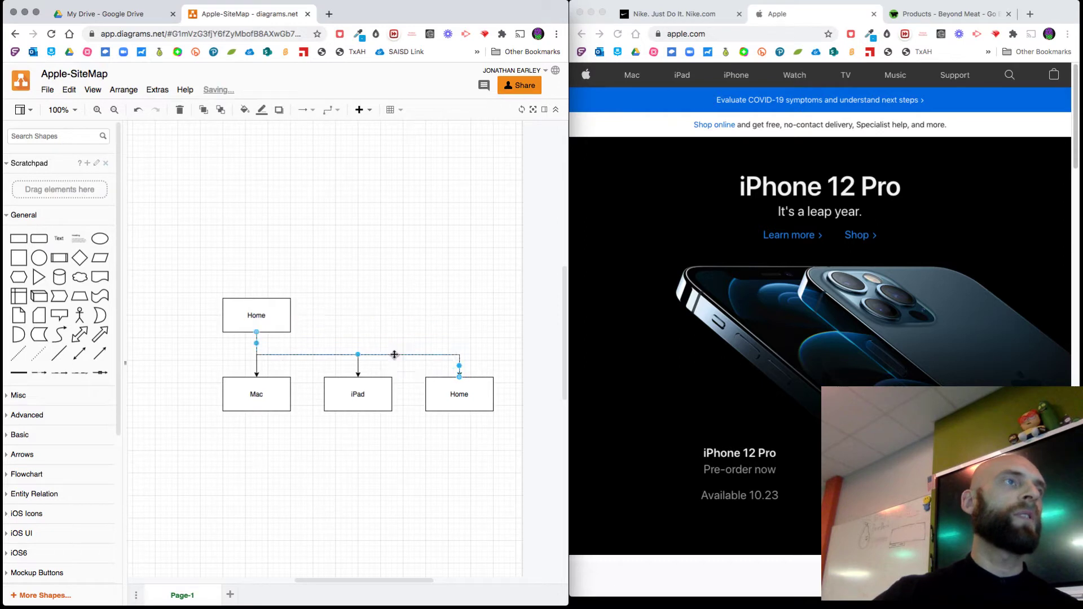
{"action": "left_click", "coordinate": [462, 410]}
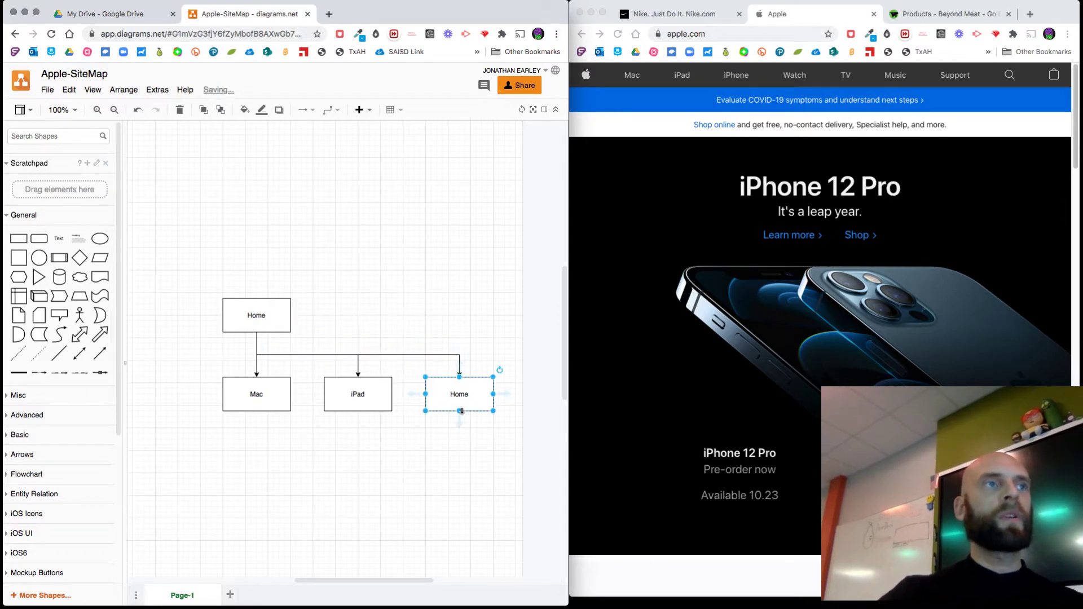
{"action": "type", "text": "iPhone"}
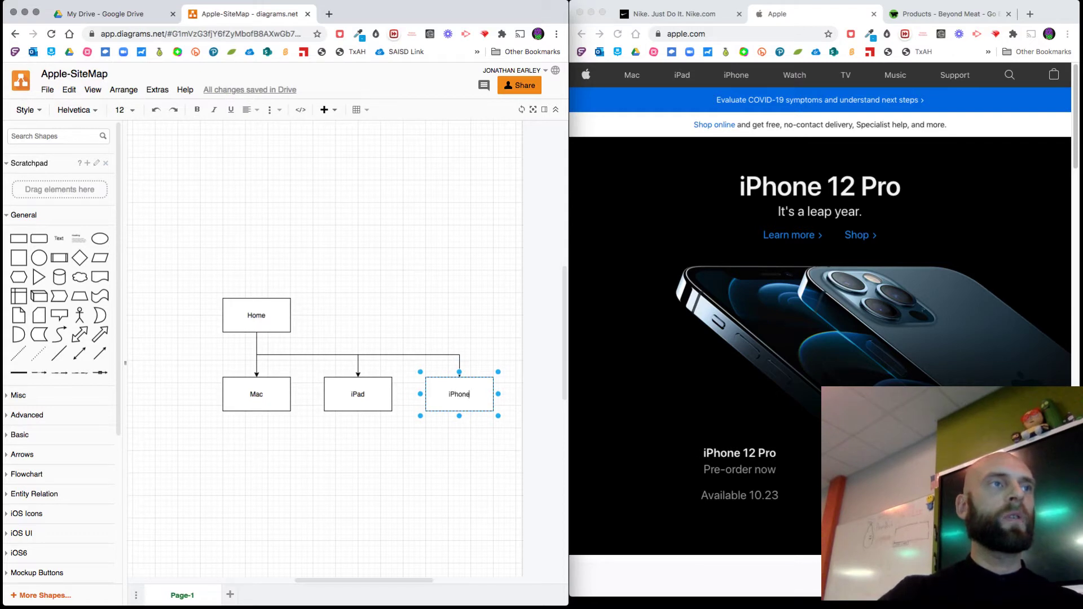
{"action": "key", "text": "Escape"}
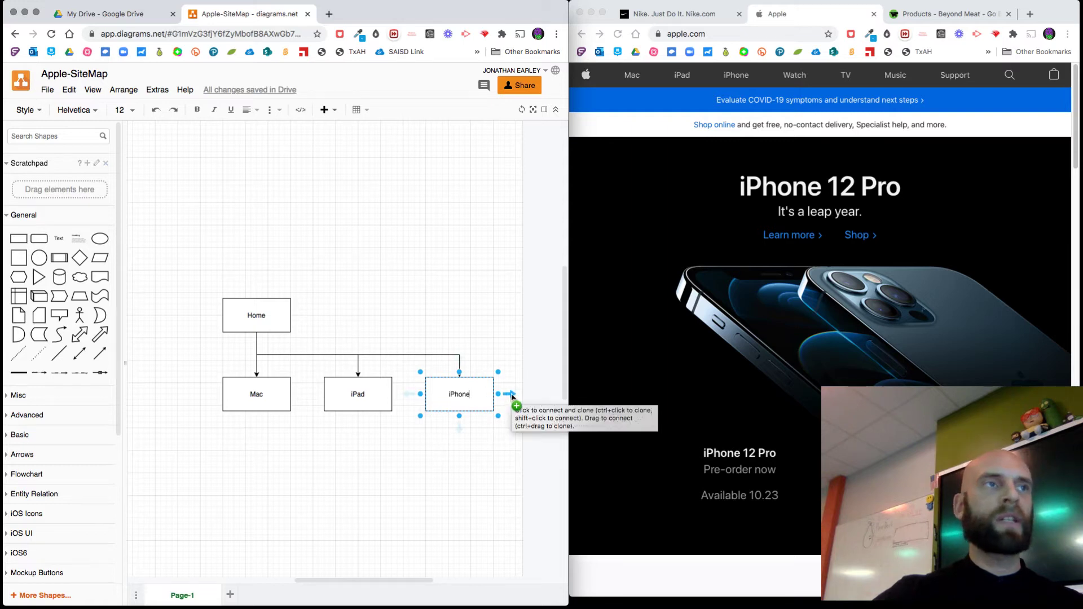
- Add a connected box to the right of iPhone, labelled 'Watch', with its connector lowered
{"action": "left_click", "coordinate": [511, 395]}
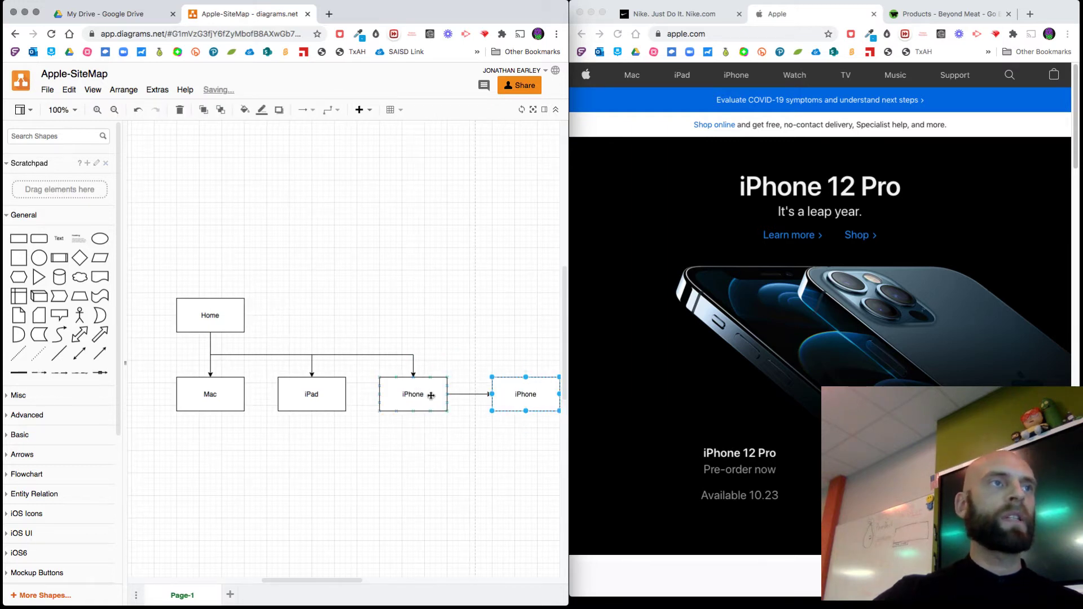
{"action": "key", "text": "super+z"}
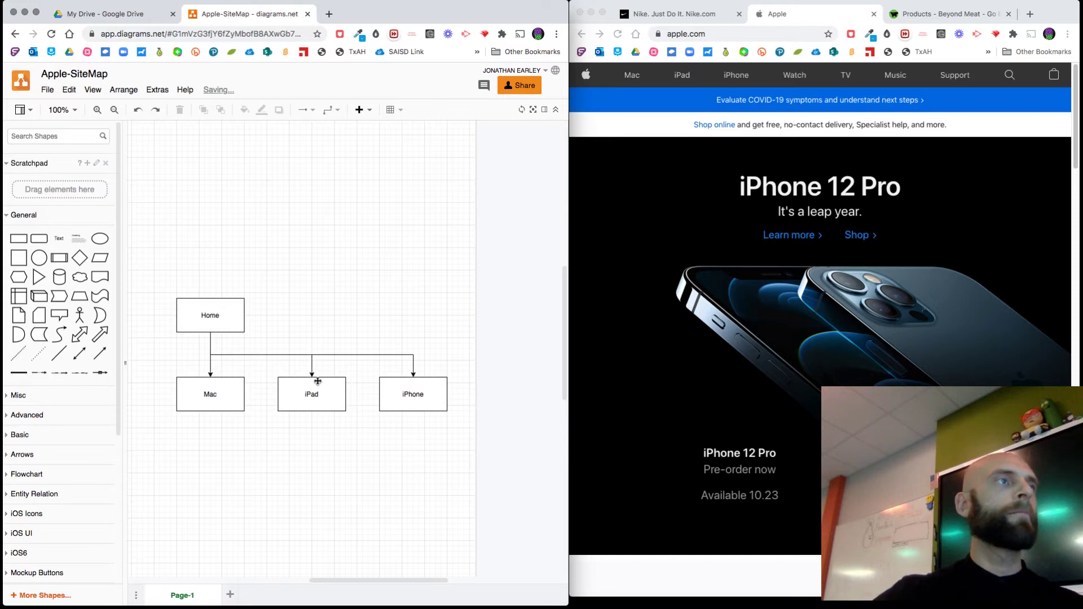
{"action": "left_click", "coordinate": [238, 316]}
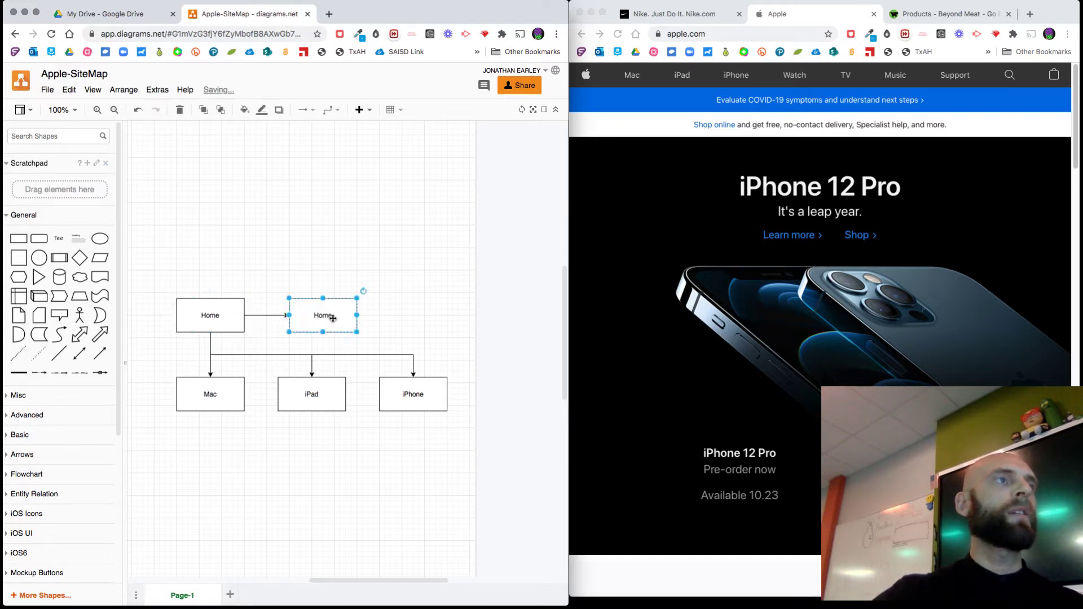
{"action": "left_click_drag", "start_coordinate": [333, 318], "coordinate": [525, 398]}
{"action": "double_click", "coordinate": [525, 398]}
{"action": "type", "text": "Watch"}
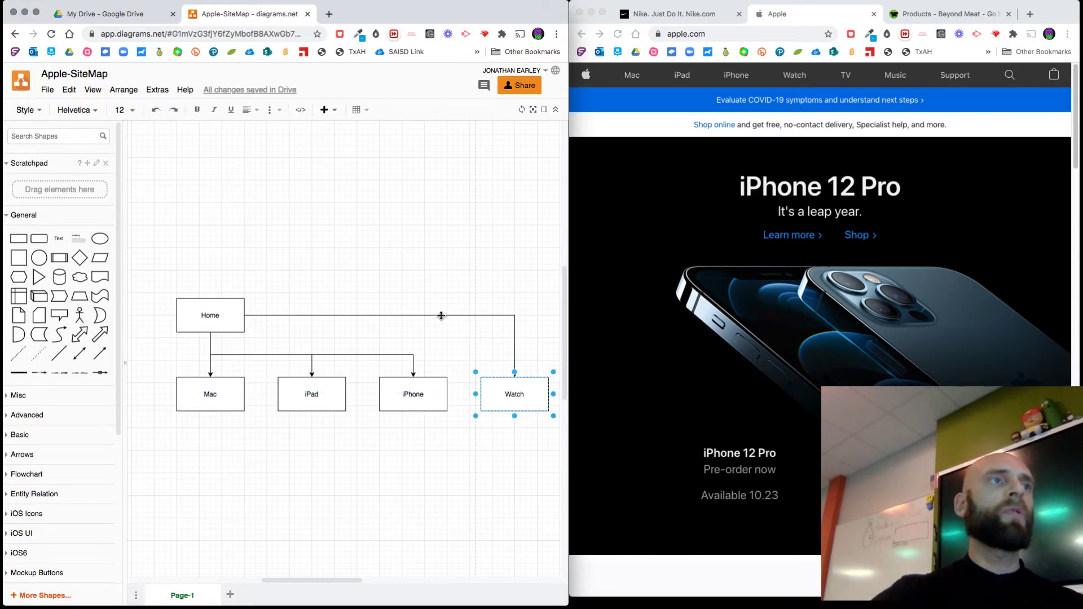
{"action": "left_click_drag", "start_coordinate": [442, 314], "coordinate": [440, 353]}
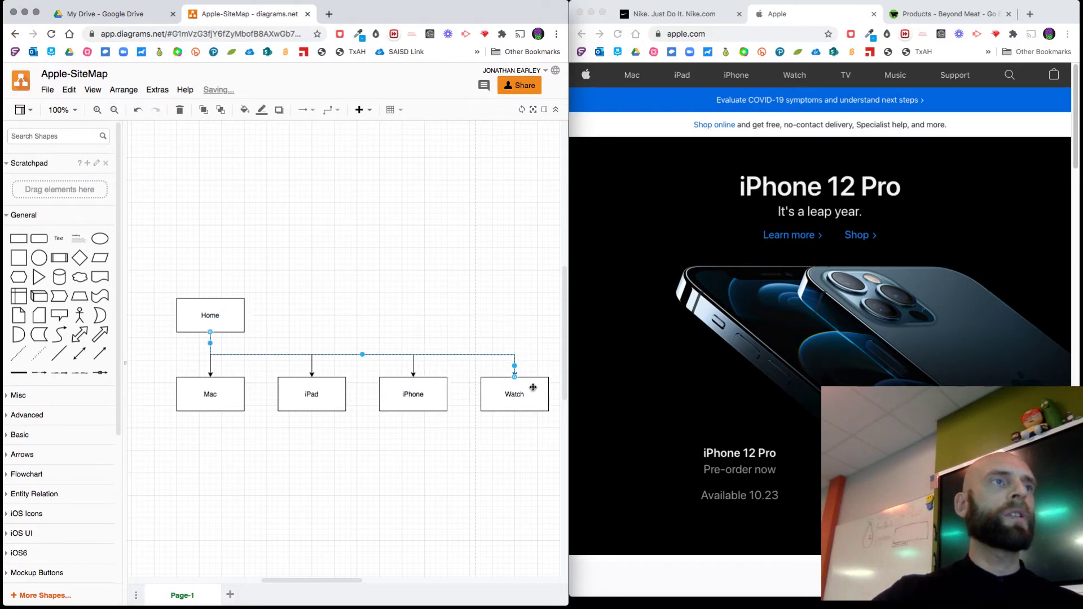
- Centre Home above the four children and reroute every connector from Home's bottom edge
{"action": "left_click_drag", "start_coordinate": [220, 323], "coordinate": [384, 343]}
{"action": "left_click", "coordinate": [211, 330]}
{"action": "left_click", "coordinate": [236, 354]}
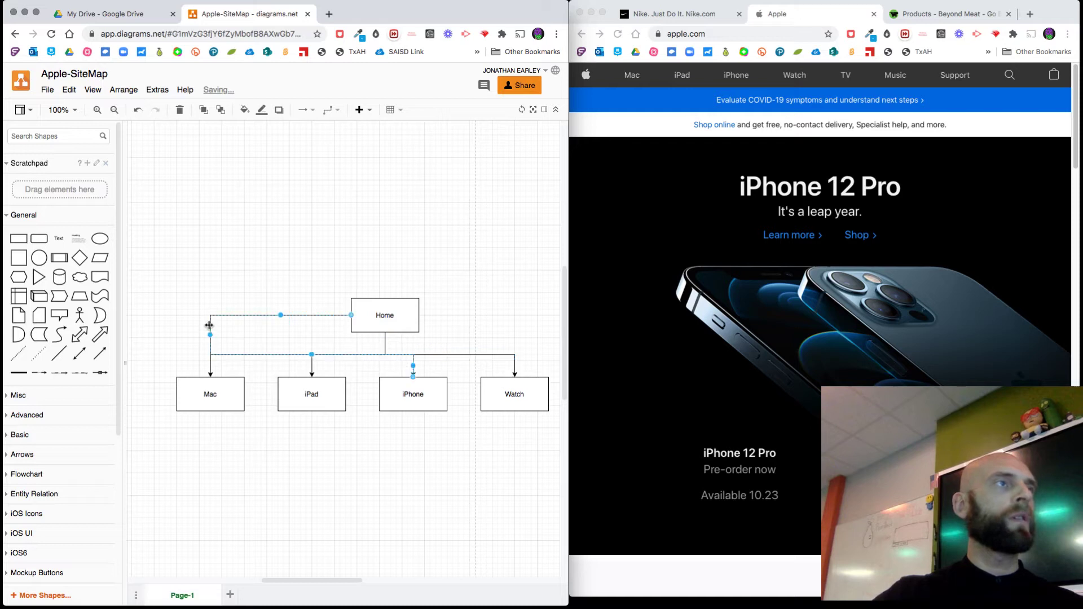
{"action": "left_click_drag", "start_coordinate": [312, 354], "coordinate": [387, 343]}
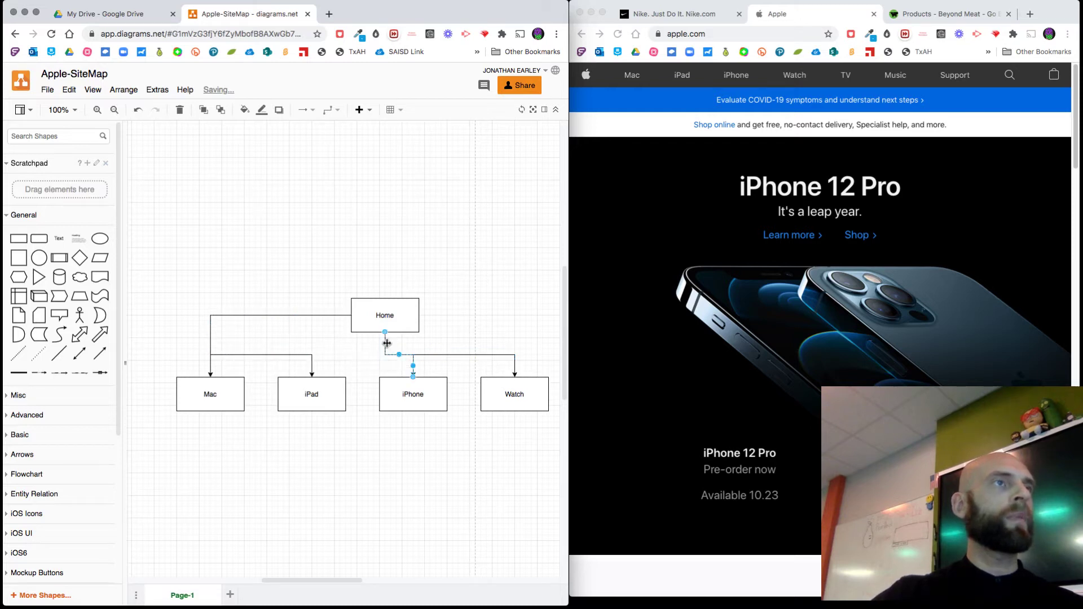
{"action": "left_click", "coordinate": [212, 332]}
{"action": "left_click_drag", "start_coordinate": [312, 354], "coordinate": [384, 335]}
{"action": "left_click", "coordinate": [210, 334]}
{"action": "left_click_drag", "start_coordinate": [363, 390], "coordinate": [362, 355]}
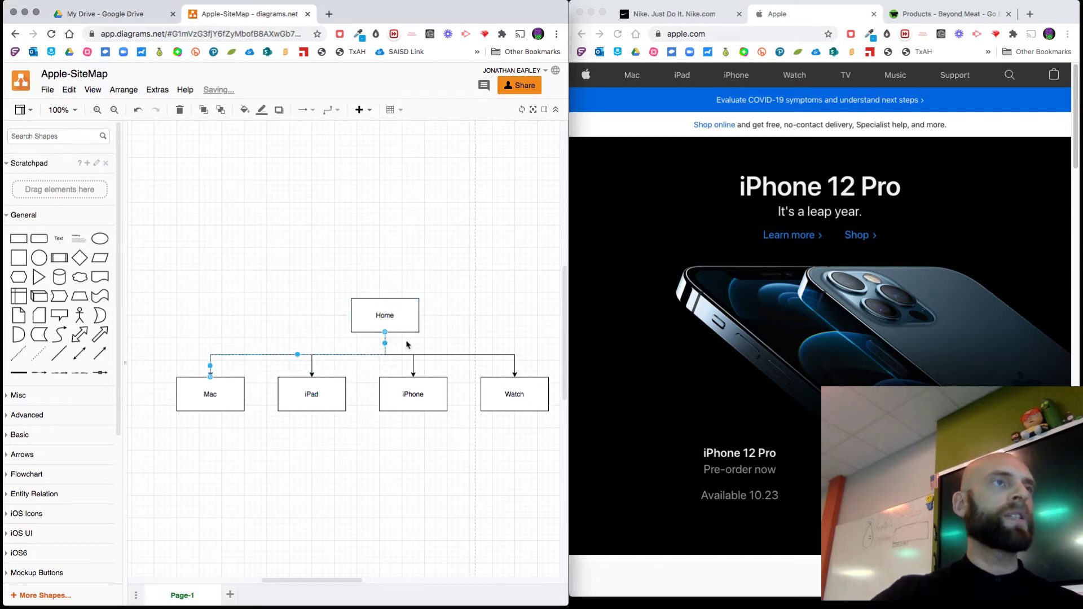
{"action": "left_click", "coordinate": [399, 490]}
{"action": "scroll", "coordinate": [399, 491], "scroll_direction": "down", "scroll_amount": 5}
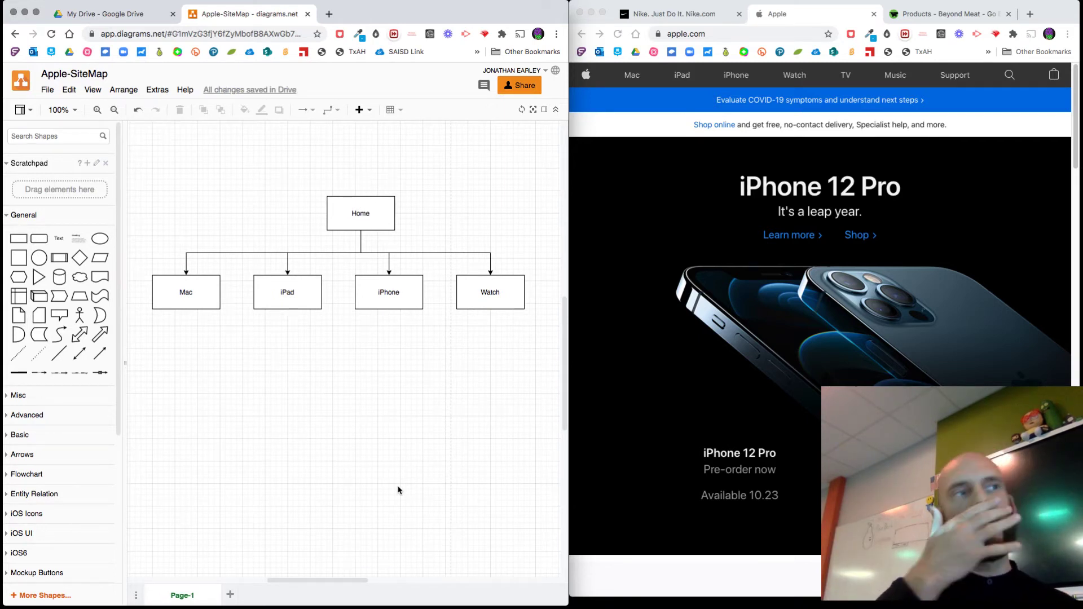
{"action": "left_click", "coordinate": [207, 292]}
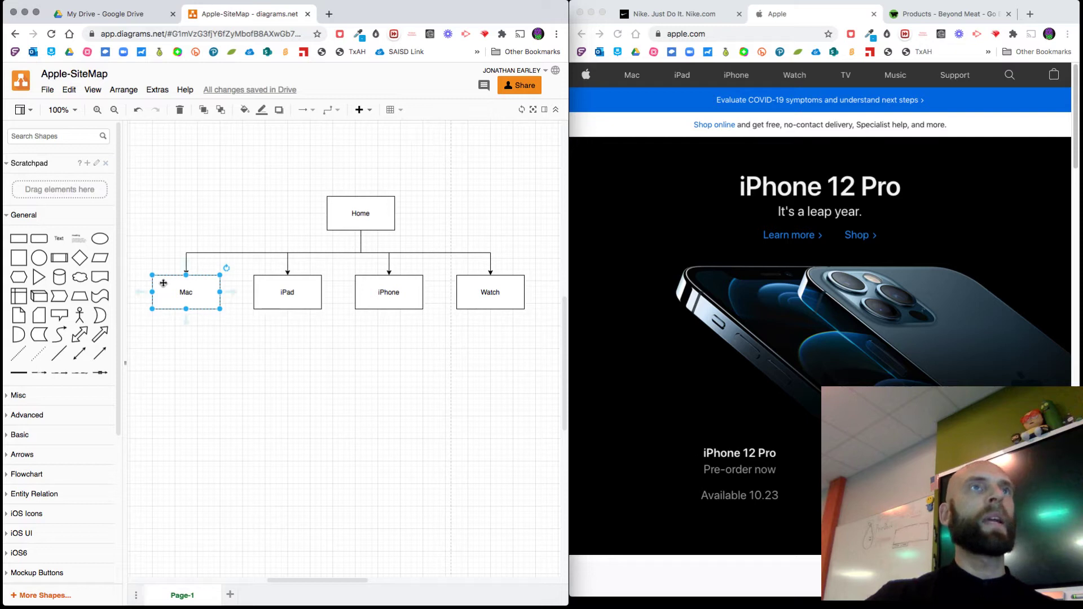
{"action": "left_click", "coordinate": [637, 80]}
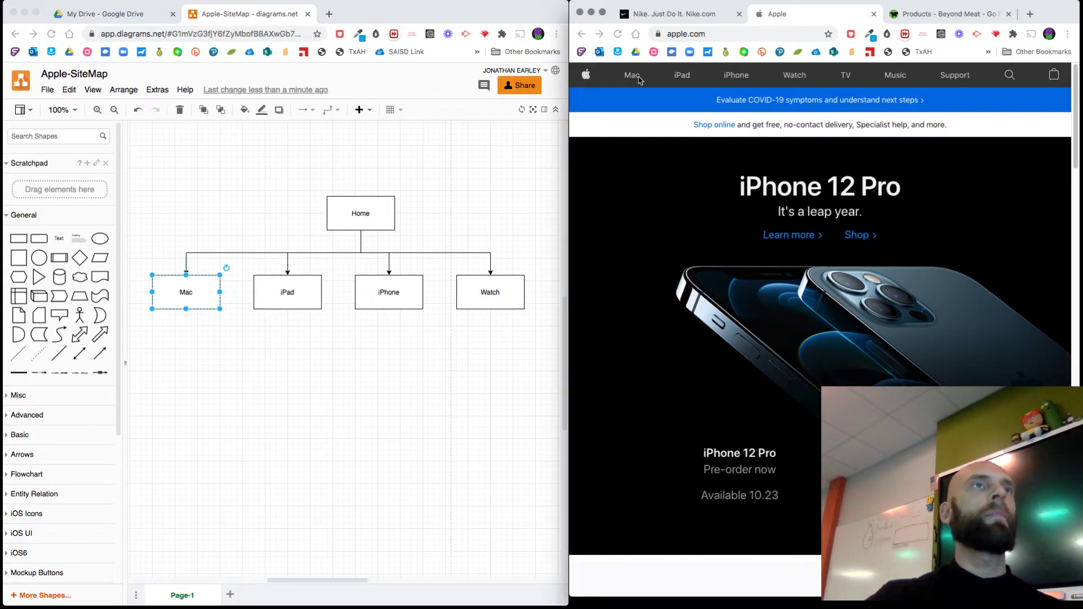
{"action": "left_click", "coordinate": [632, 78]}
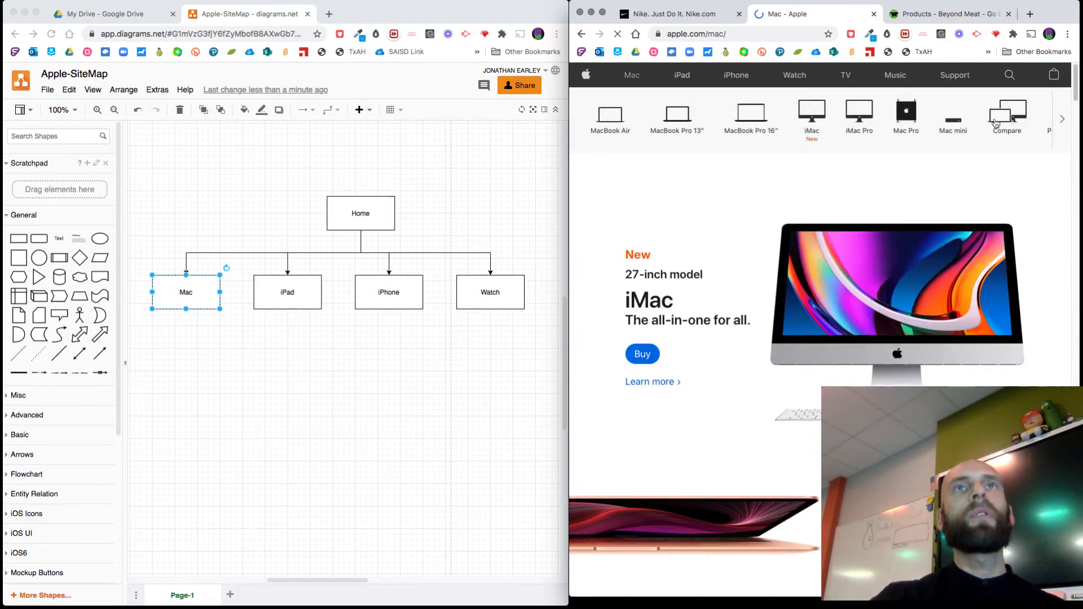
{"action": "left_click", "coordinate": [1065, 124]}
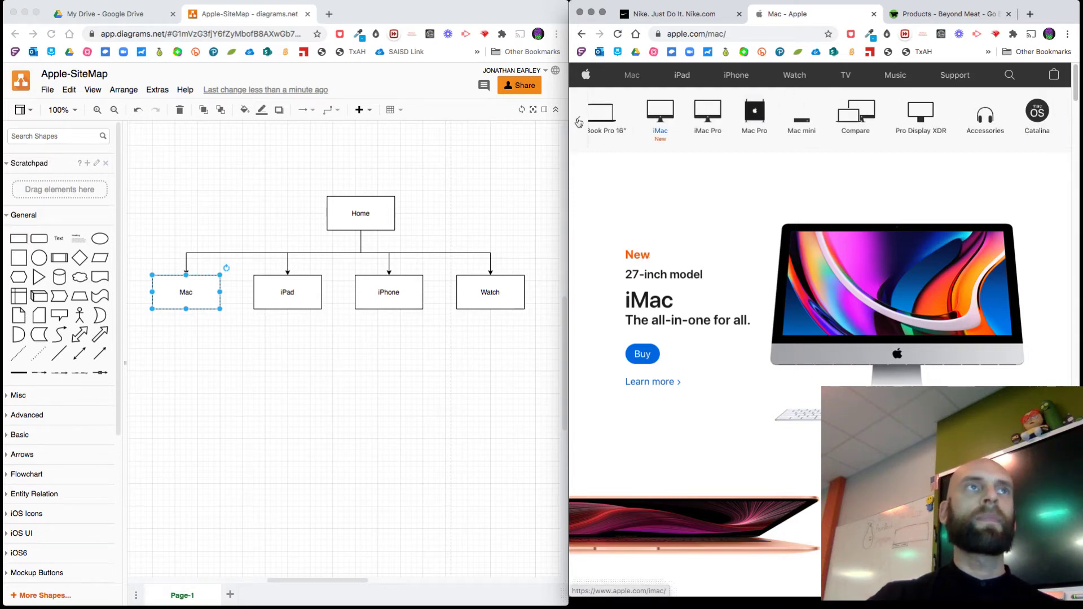
{"action": "left_click", "coordinate": [578, 122]}
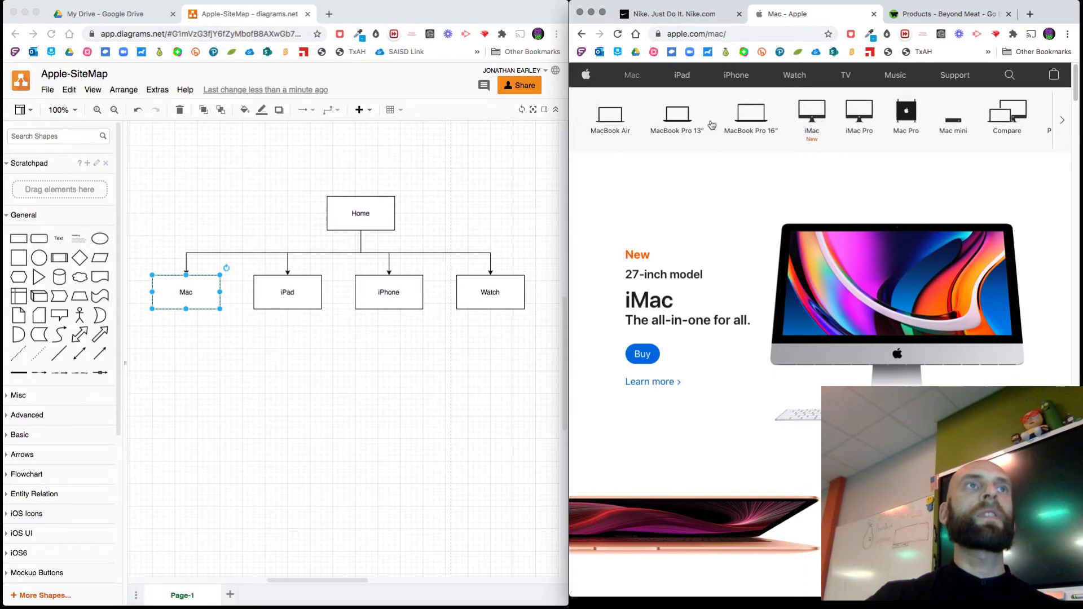
{"action": "left_click", "coordinate": [619, 117]}
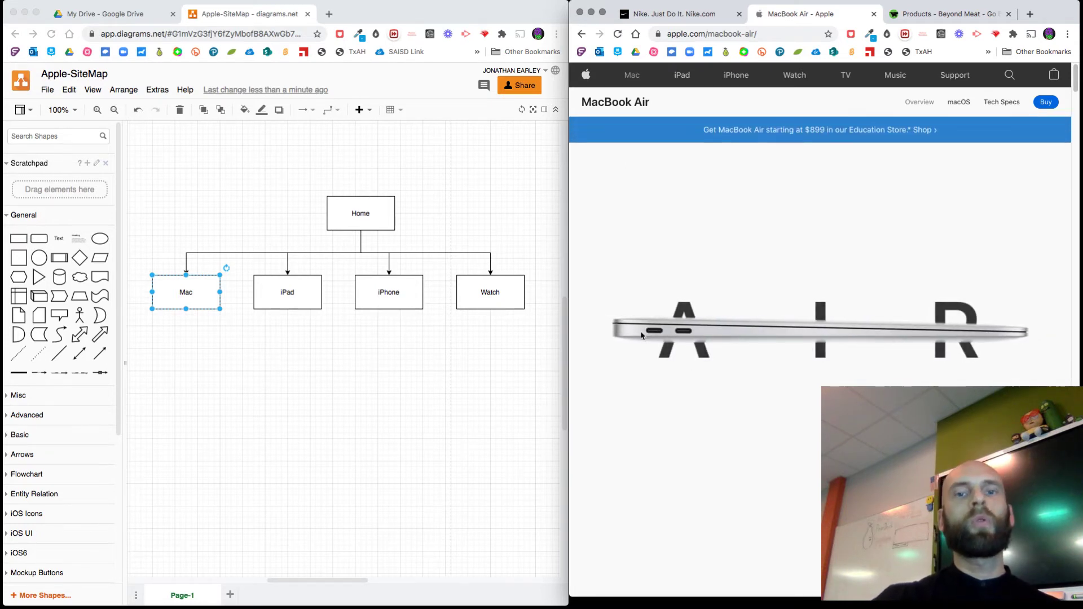
- Scroll the MacBook Air page, go back to the Mac model list, and return to the diagram
{"action": "scroll", "coordinate": [851, 339], "scroll_direction": "down", "scroll_amount": 1}
{"action": "scroll", "coordinate": [850, 339], "scroll_direction": "down", "scroll_amount": 5}
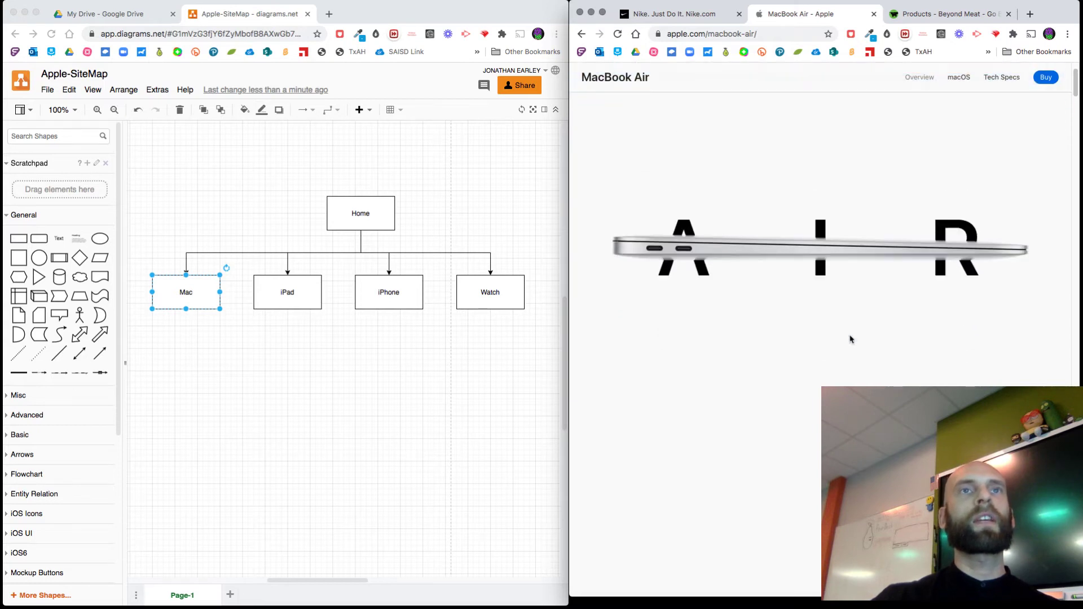
{"action": "scroll", "coordinate": [851, 339], "scroll_direction": "down", "scroll_amount": 12}
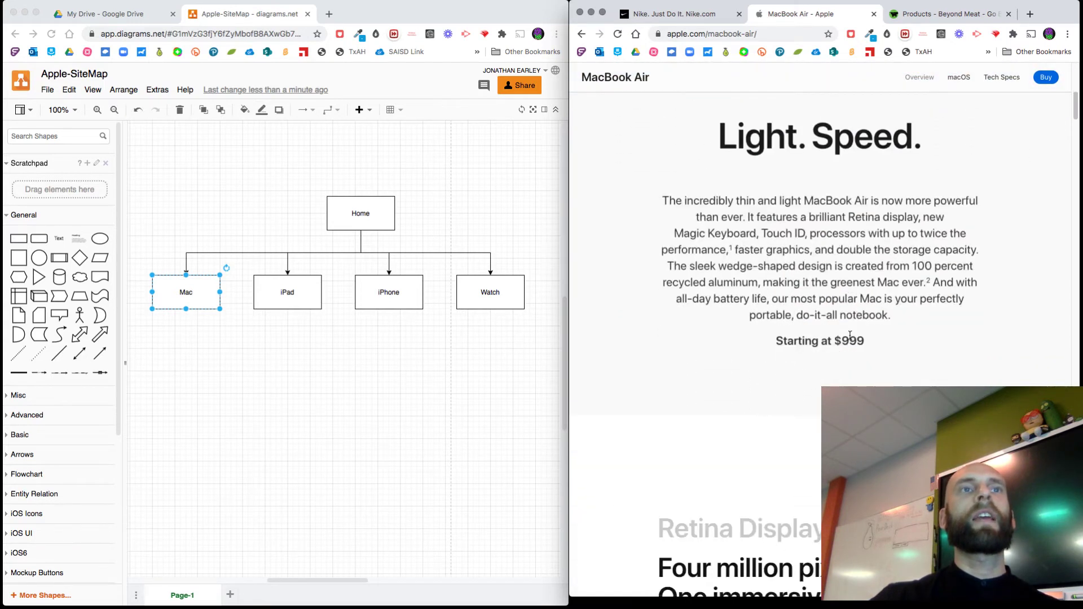
{"action": "scroll", "coordinate": [851, 339], "scroll_direction": "down", "scroll_amount": 10}
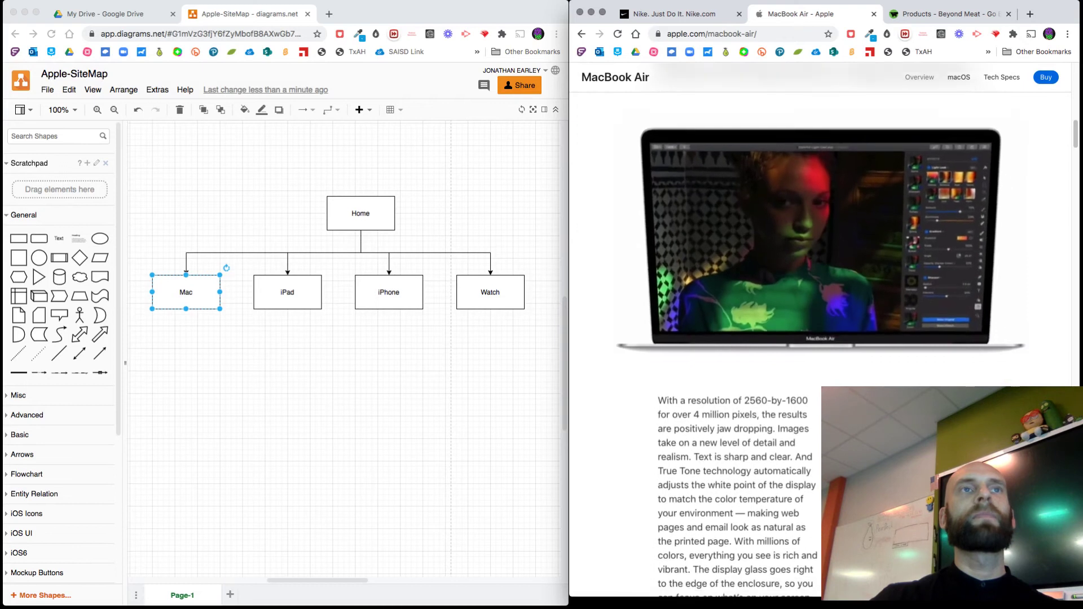
{"action": "scroll", "coordinate": [851, 339], "scroll_direction": "down", "scroll_amount": 5}
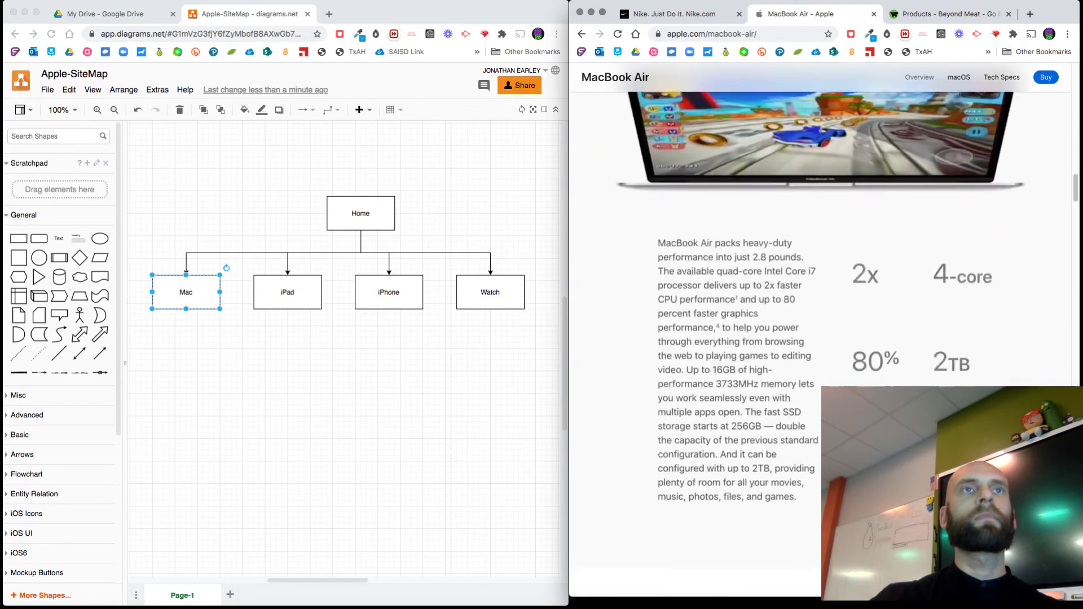
{"action": "scroll", "coordinate": [850, 339], "scroll_direction": "up", "scroll_amount": 20}
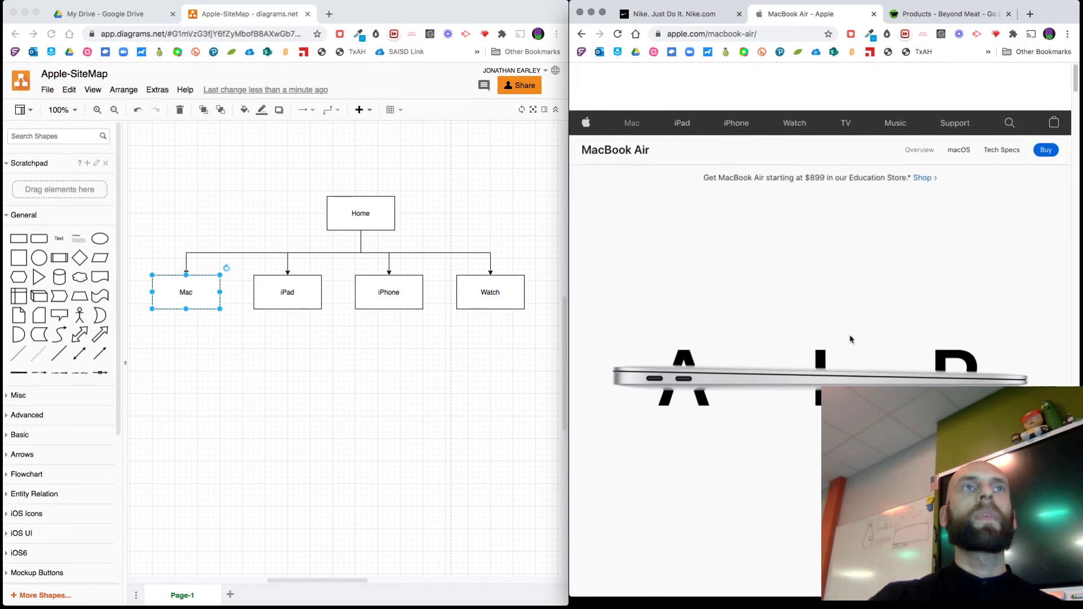
{"action": "left_click", "coordinate": [582, 35]}
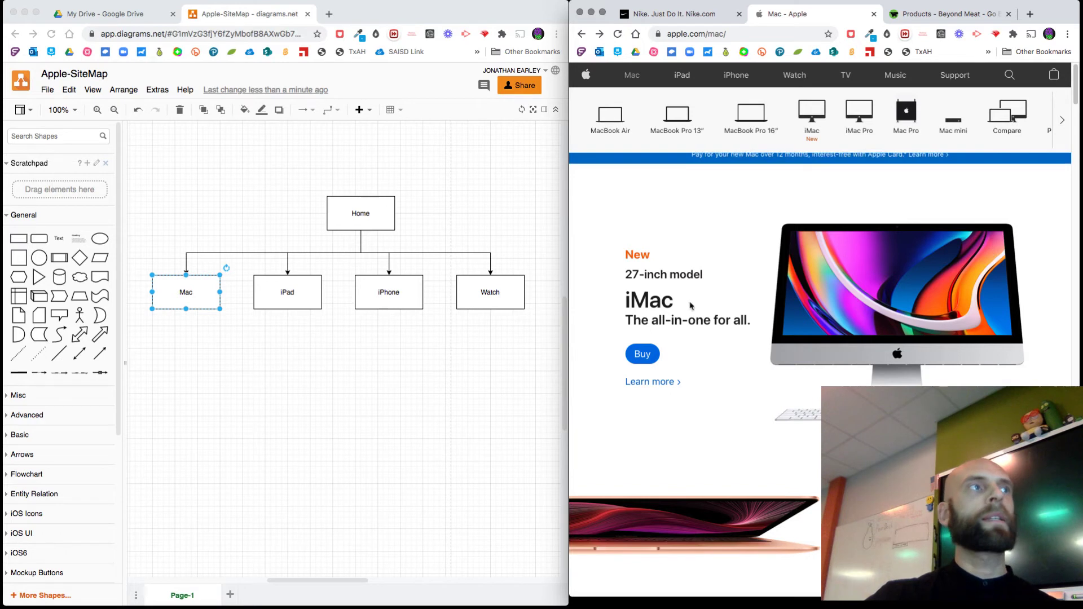
{"action": "left_click", "coordinate": [181, 297]}
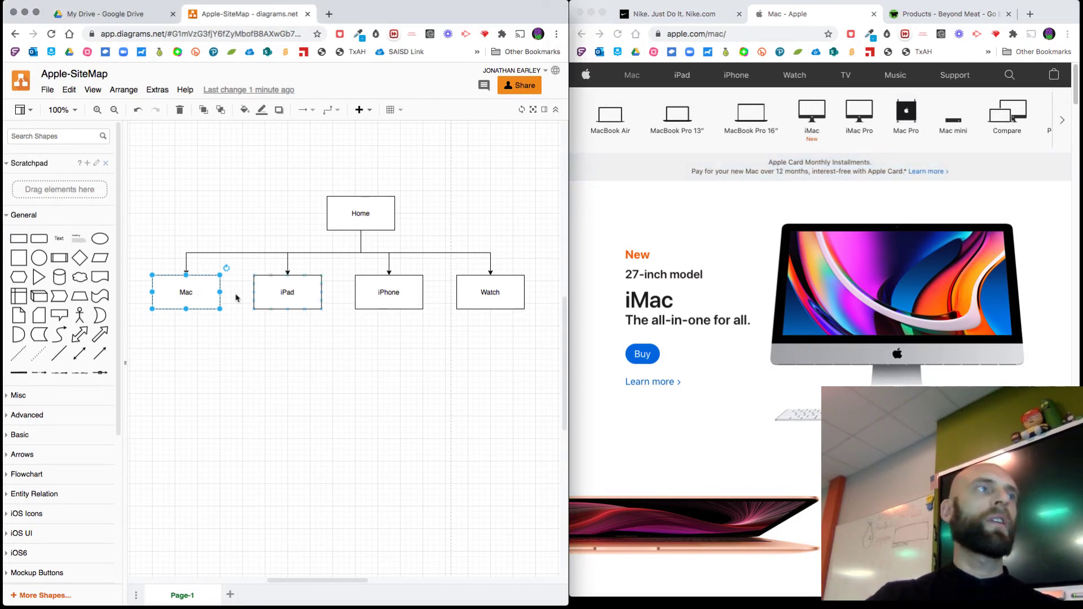
- Add a connected child box below Mac labelled 'MacBook Air'
{"action": "mouse_move", "coordinate": [190, 327]}
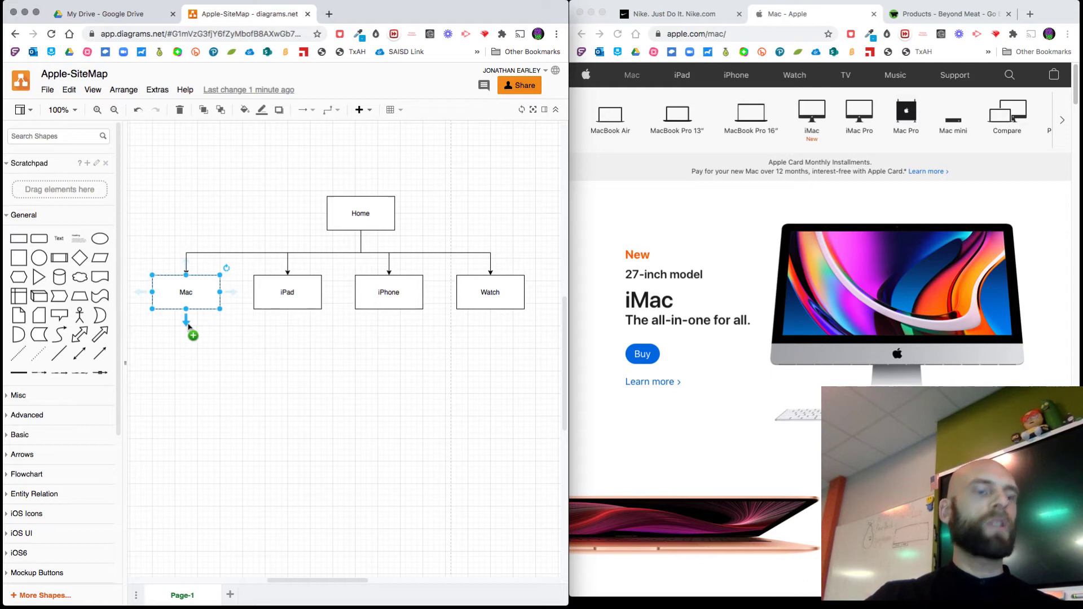
{"action": "left_click", "coordinate": [187, 322]}
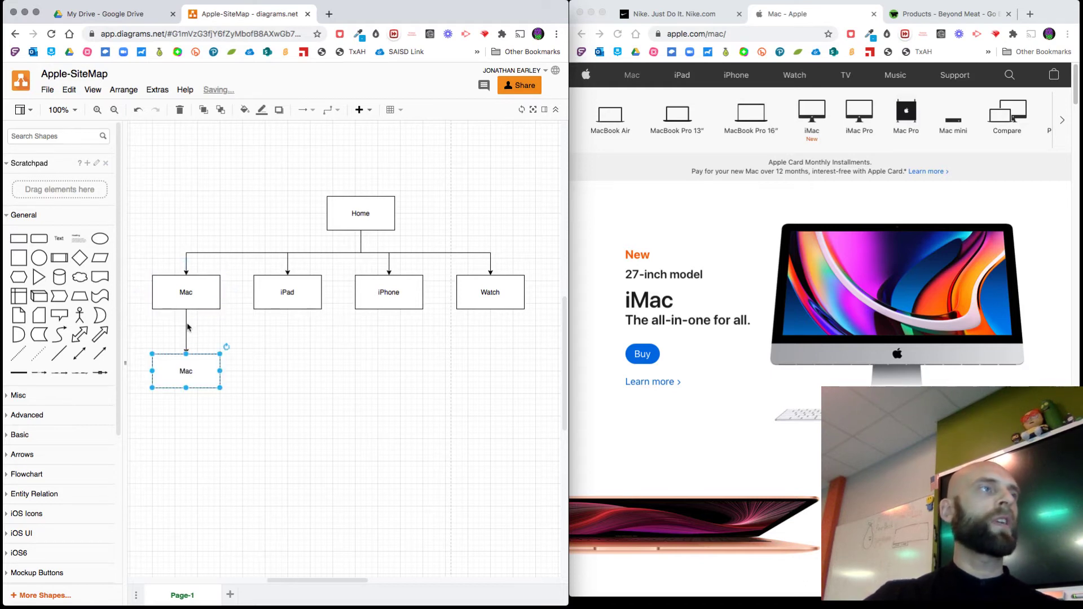
{"action": "type", "text": "MacBook"}
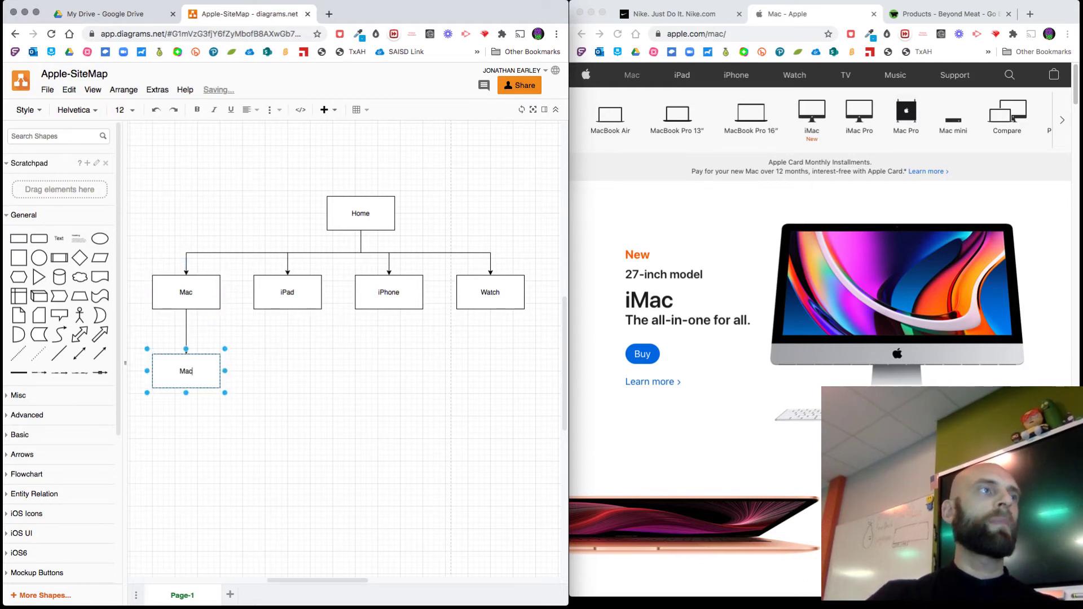
{"action": "type", "text": " Air"}
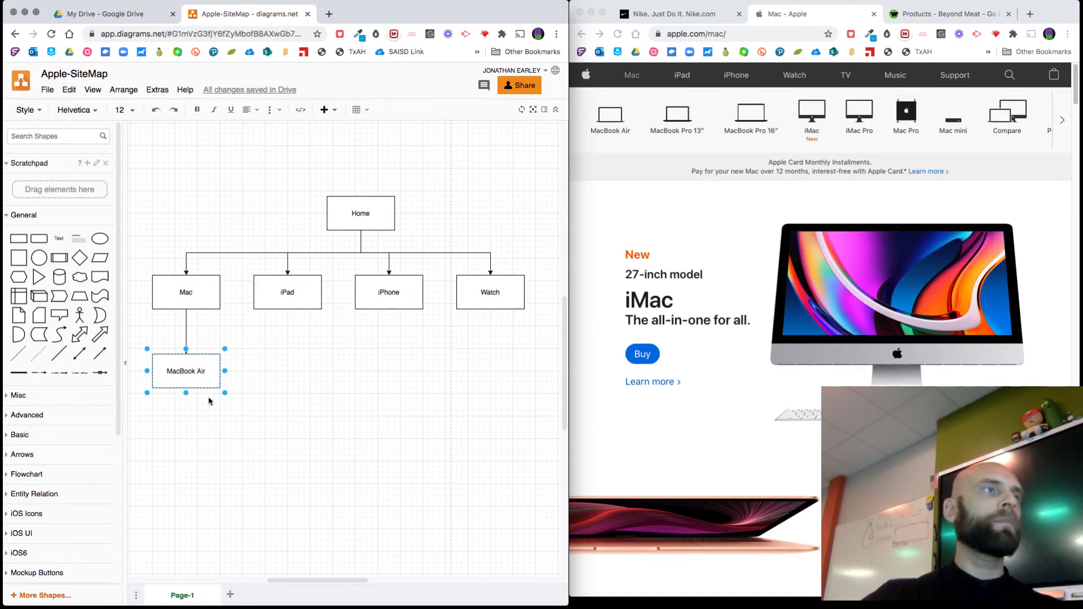
{"action": "key", "text": "Escape"}
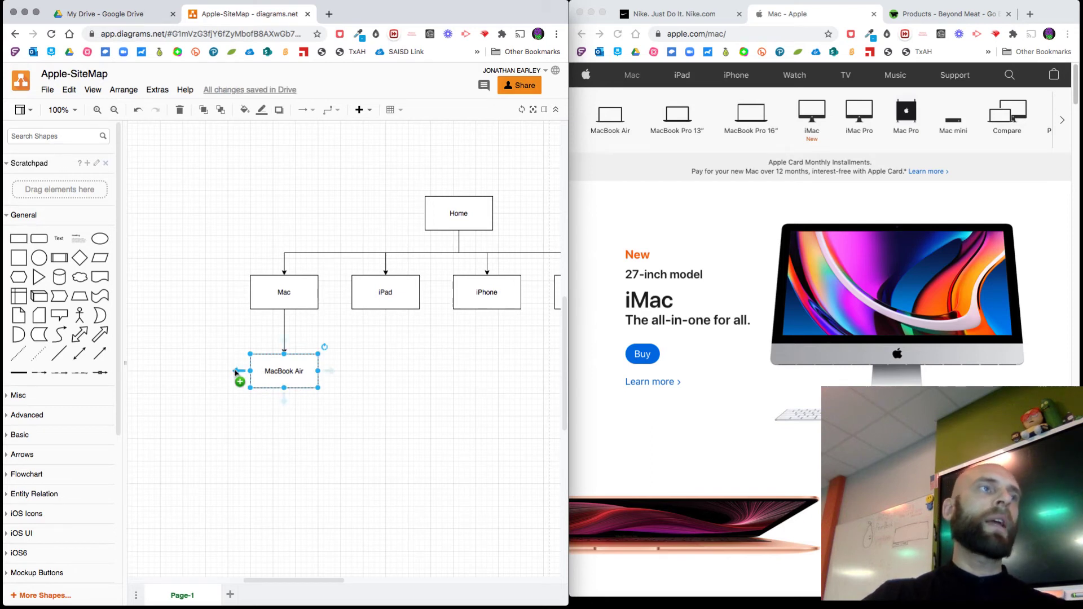
- Delete the accidental MacBook Air duplicate and its stray arrow, then shift MacBook Air left
{"action": "left_click", "coordinate": [237, 371]}
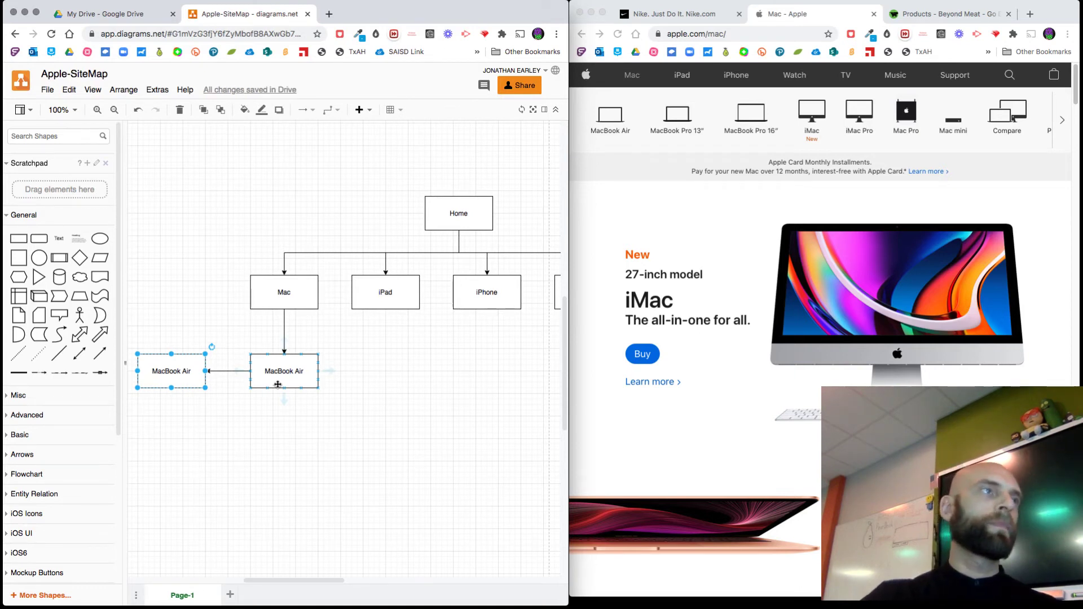
{"action": "key", "text": "Delete"}
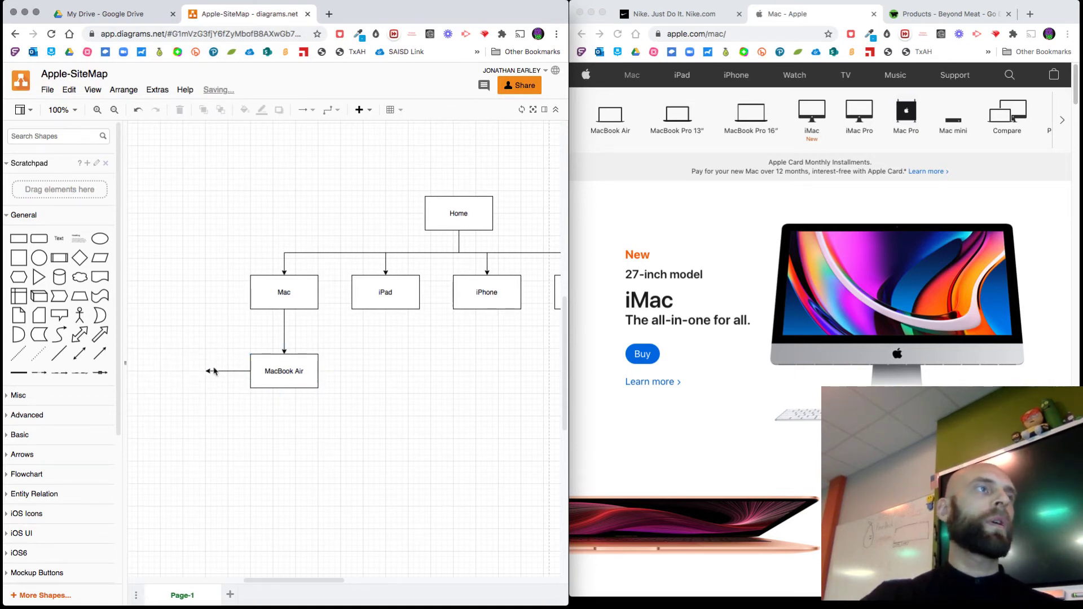
{"action": "left_click", "coordinate": [215, 371]}
{"action": "key", "text": "Delete"}
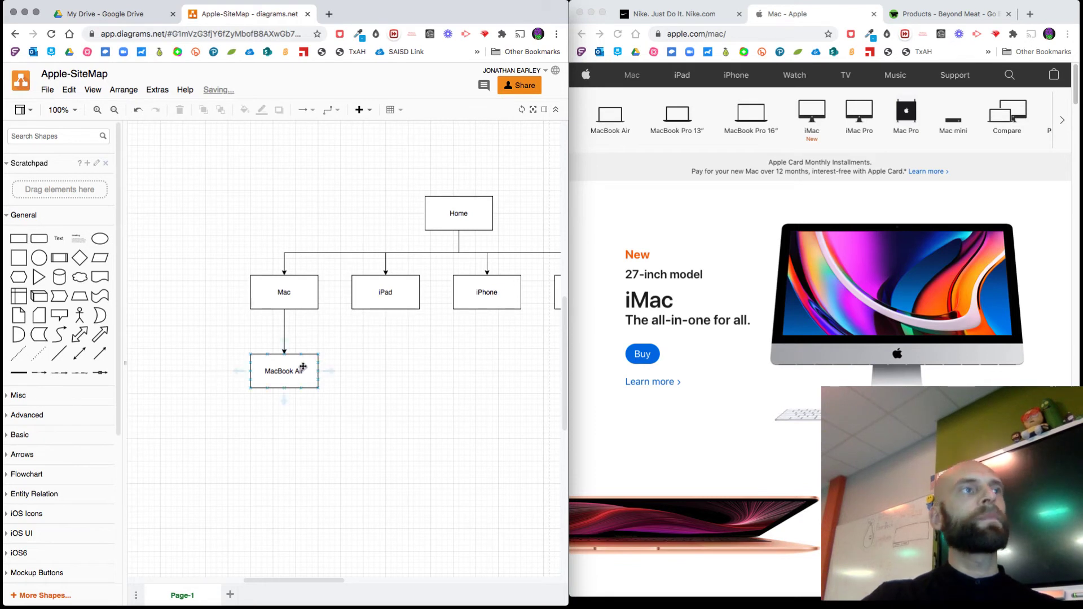
{"action": "left_click_drag", "start_coordinate": [304, 371], "coordinate": [261, 372]}
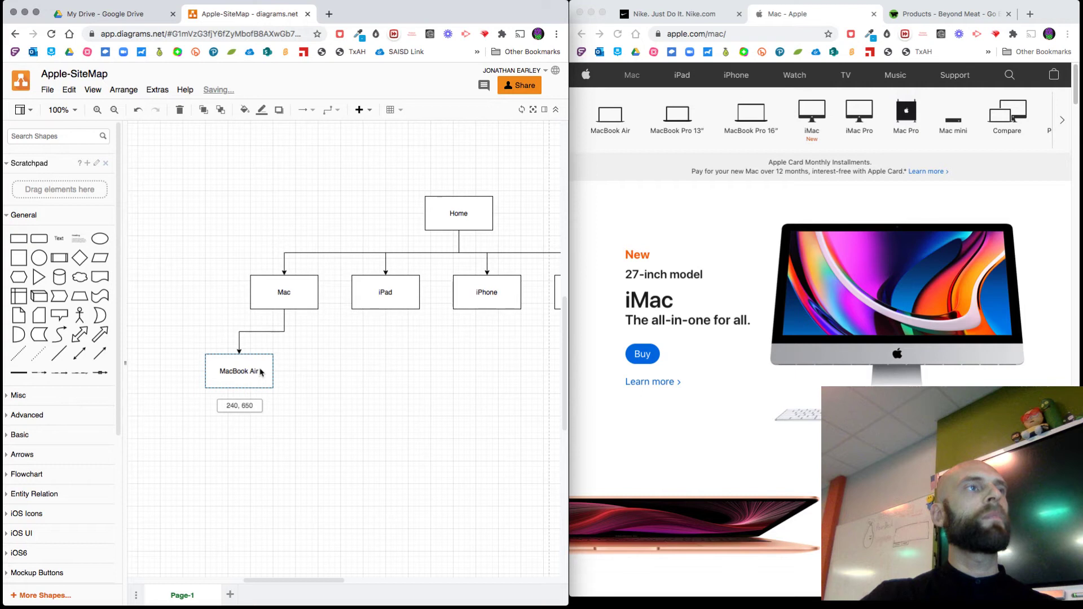
{"action": "left_click_drag", "start_coordinate": [261, 372], "coordinate": [260, 370]}
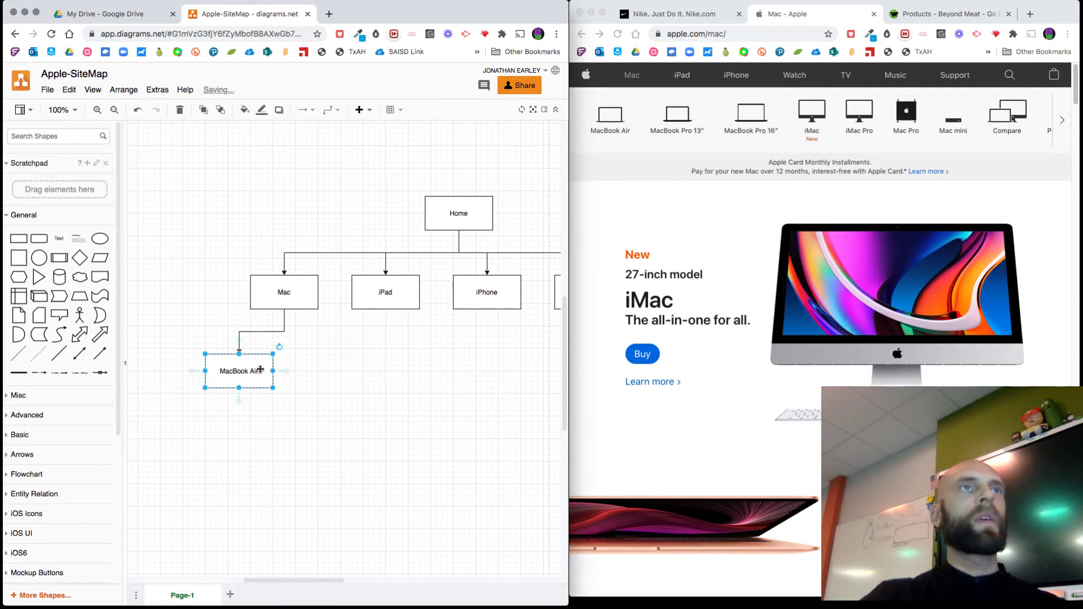
{"action": "left_click", "coordinate": [291, 303]}
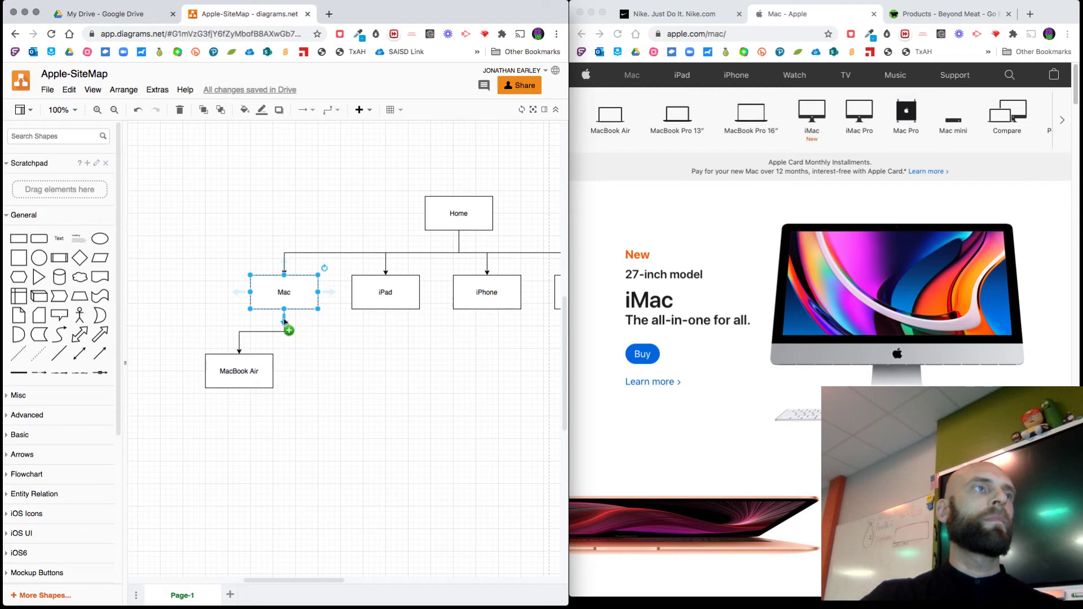
- Add a connected Mac copy below MacBook Air and label it 'MacBook Pro 13"'
{"action": "left_click", "coordinate": [283, 321]}
{"action": "left_click_drag", "start_coordinate": [289, 365], "coordinate": [243, 427]}
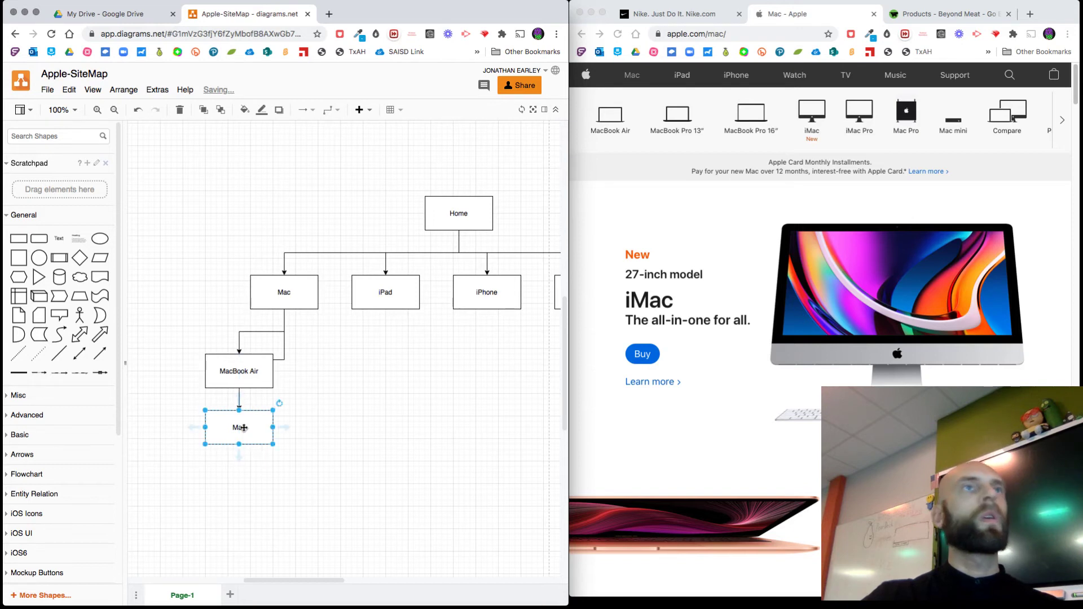
{"action": "double_click", "coordinate": [243, 428]}
{"action": "type", "text": "MacB"}
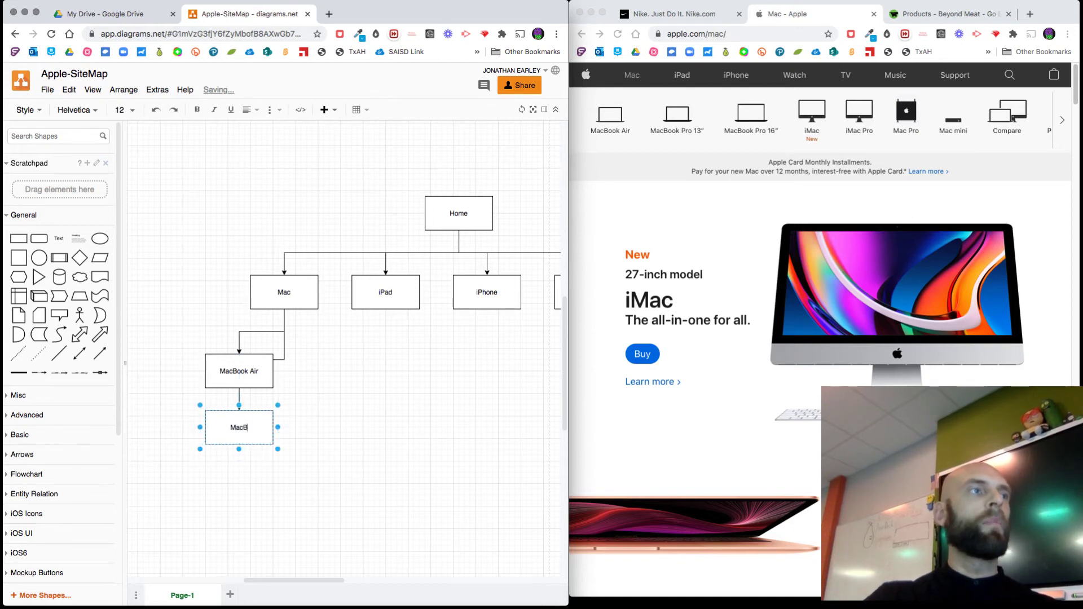
{"action": "type", "text": "ook Pro"}
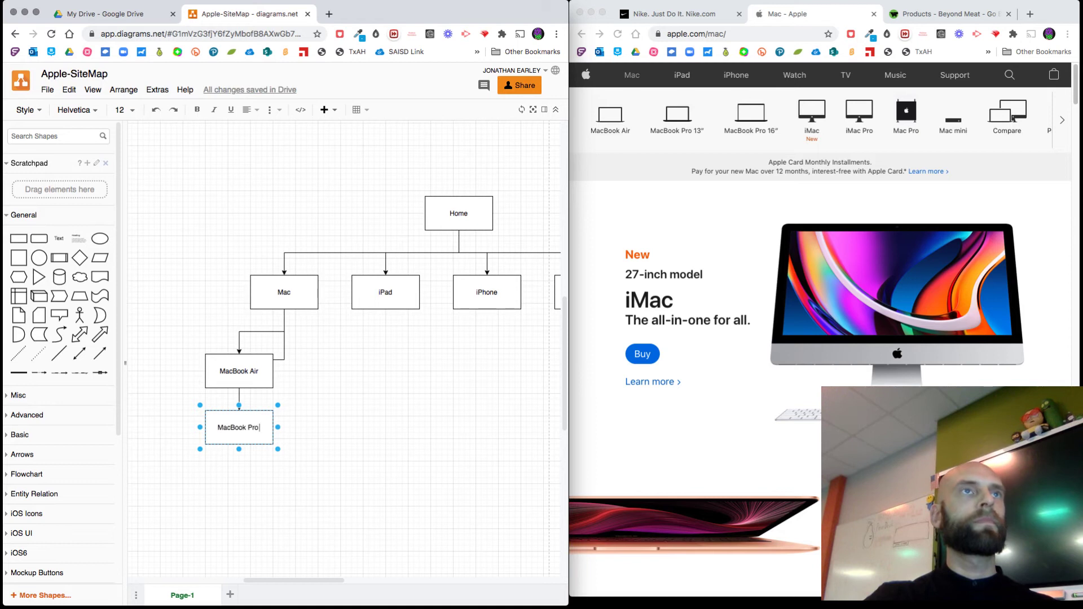
{"action": "type", "text": " 13\""}
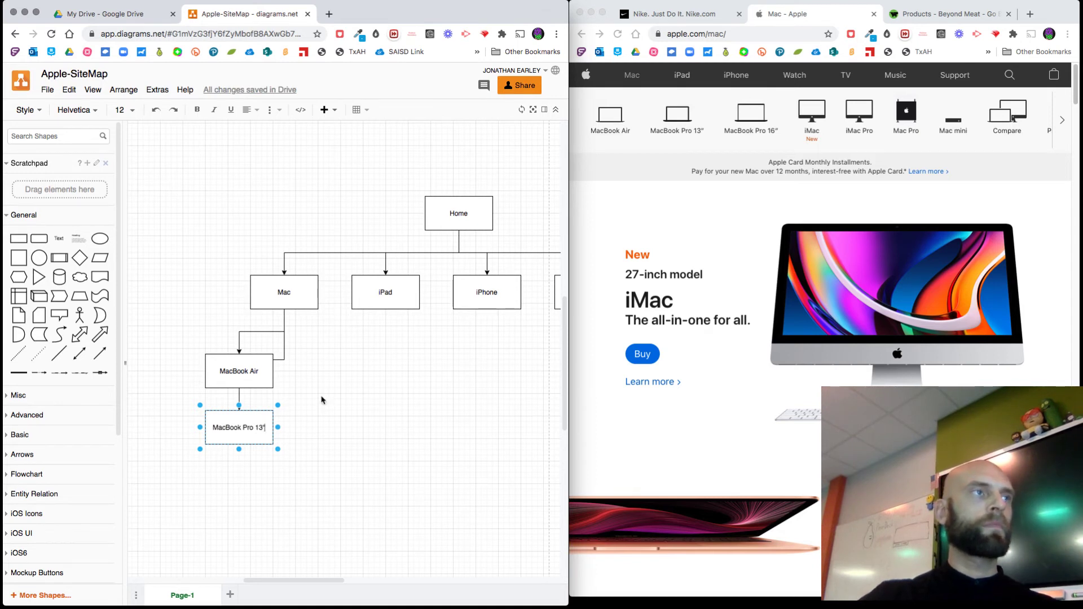
{"action": "left_click", "coordinate": [322, 400]}
- Route the Mac-to-MacBook Air connector into MacBook Air's right side
{"action": "left_click", "coordinate": [278, 358]}
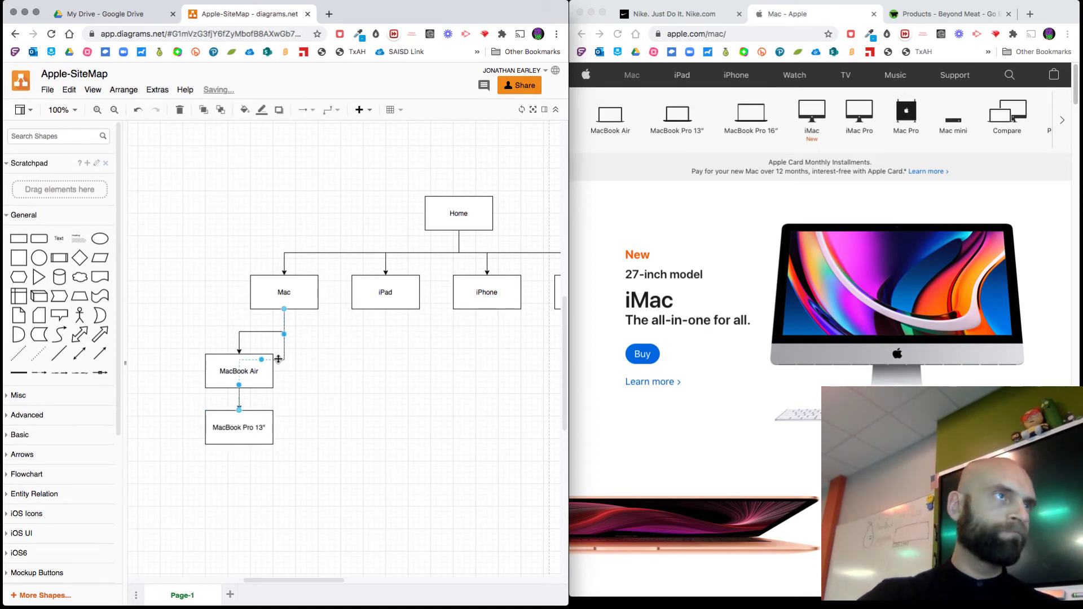
{"action": "left_click_drag", "start_coordinate": [278, 358], "coordinate": [276, 393]}
{"action": "left_click", "coordinate": [294, 378]}
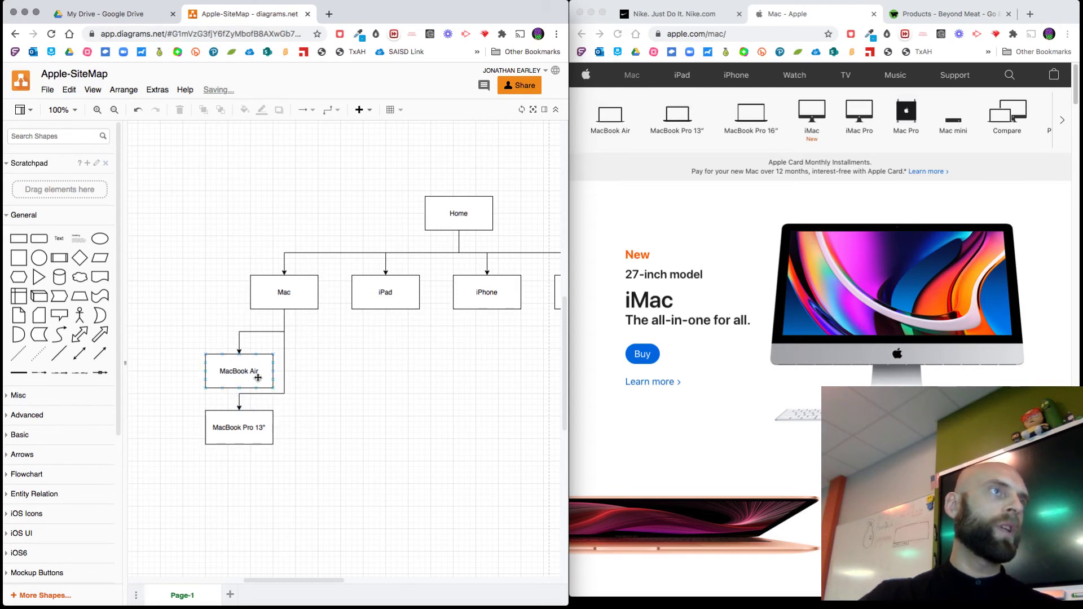
{"action": "mouse_move", "coordinate": [256, 377]}
{"action": "left_mouse_down"}
{"action": "mouse_move", "coordinate": [256, 361]}
{"action": "mouse_move", "coordinate": [256, 375]}
{"action": "left_mouse_up"}
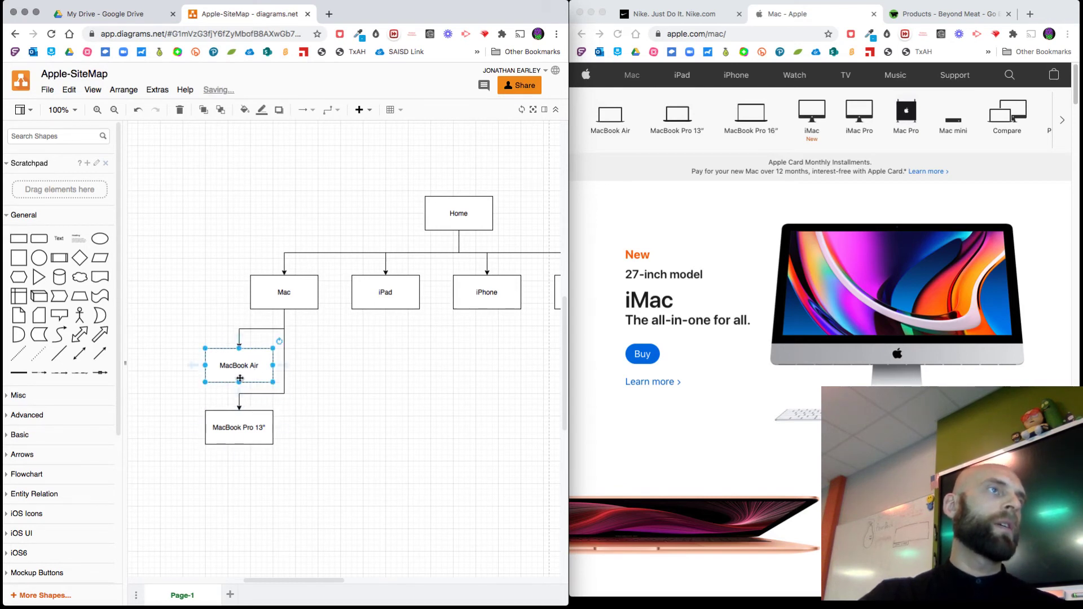
{"action": "left_click", "coordinate": [248, 330]}
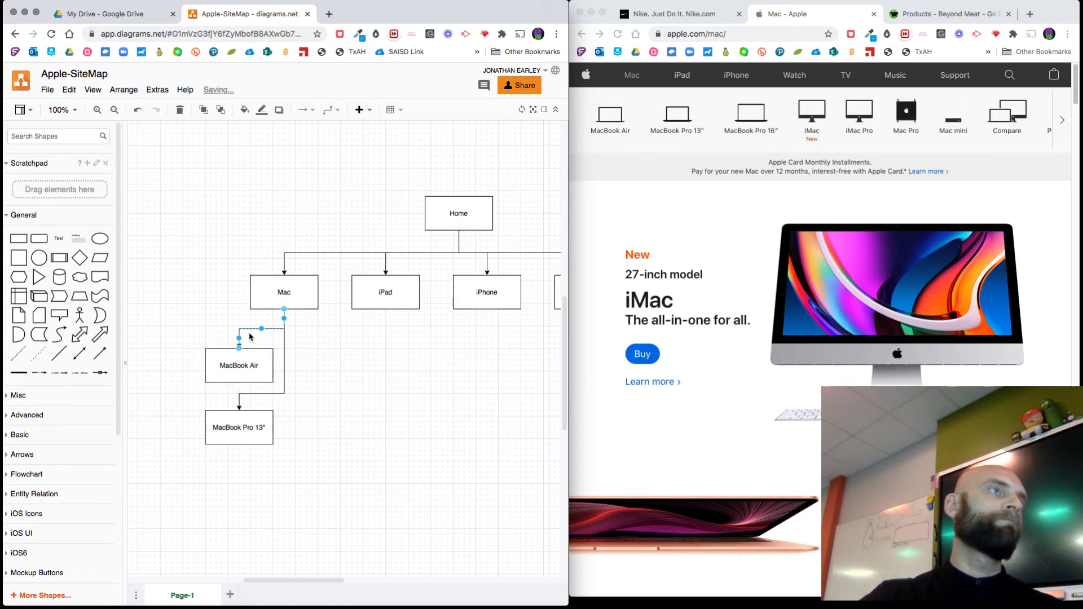
{"action": "left_click_drag", "start_coordinate": [262, 329], "coordinate": [262, 365]}
{"action": "left_click", "coordinate": [340, 366]}
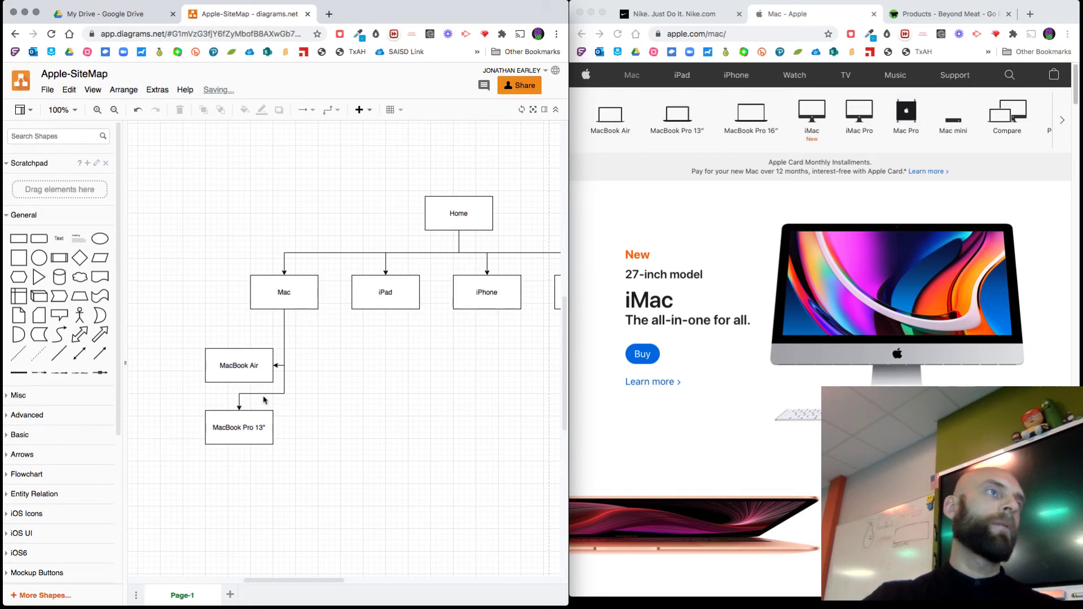
- Route the lower connector into MacBook Pro 13" and move that box up beneath MacBook Air
{"action": "left_click_drag", "start_coordinate": [263, 394], "coordinate": [272, 428]}
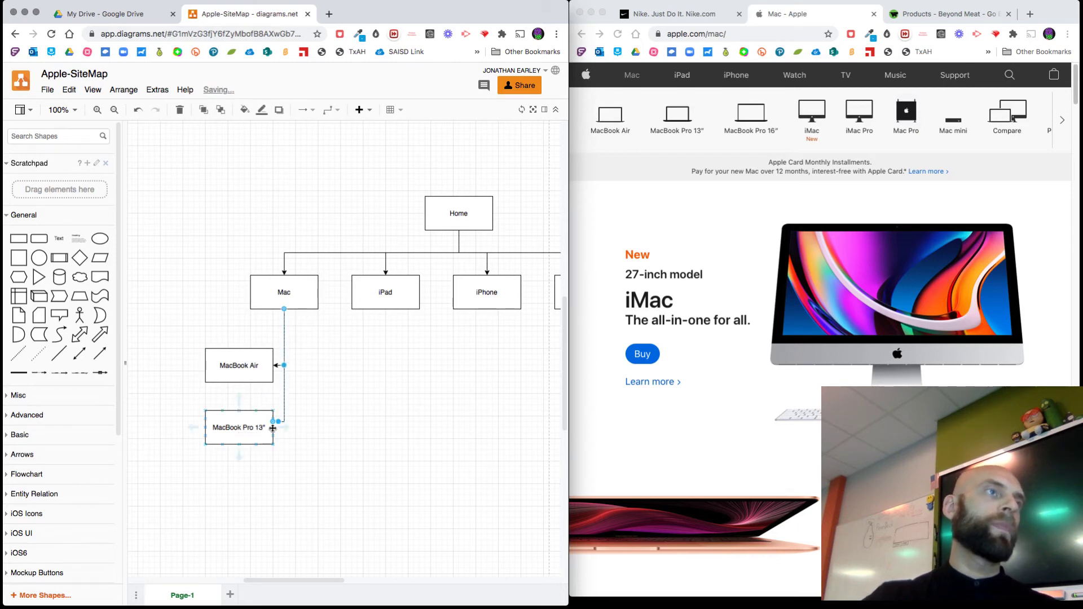
{"action": "left_click", "coordinate": [368, 468]}
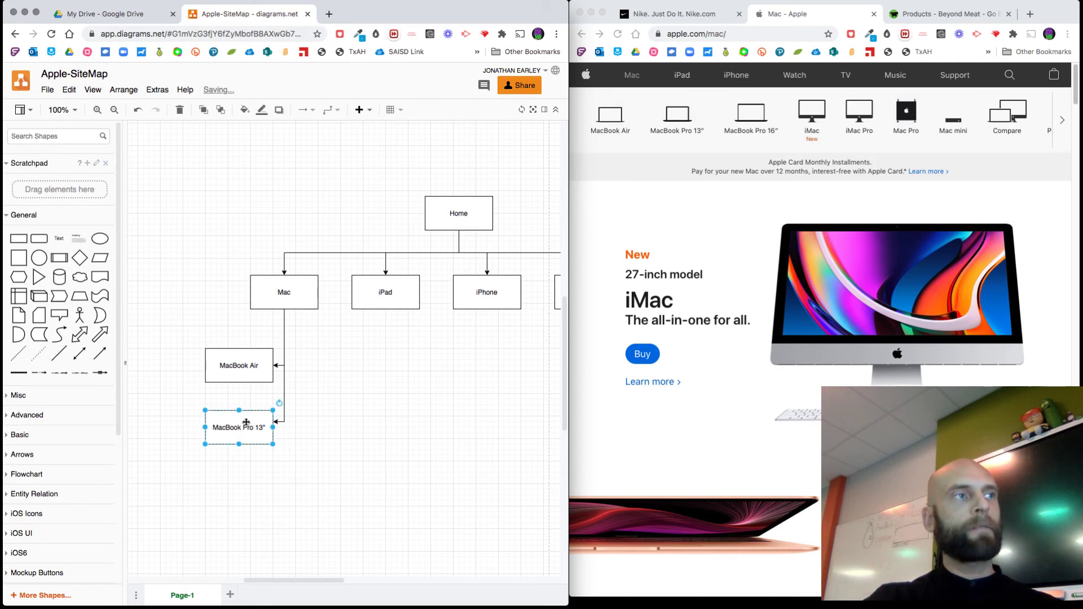
{"action": "left_click_drag", "start_coordinate": [246, 424], "coordinate": [277, 417]}
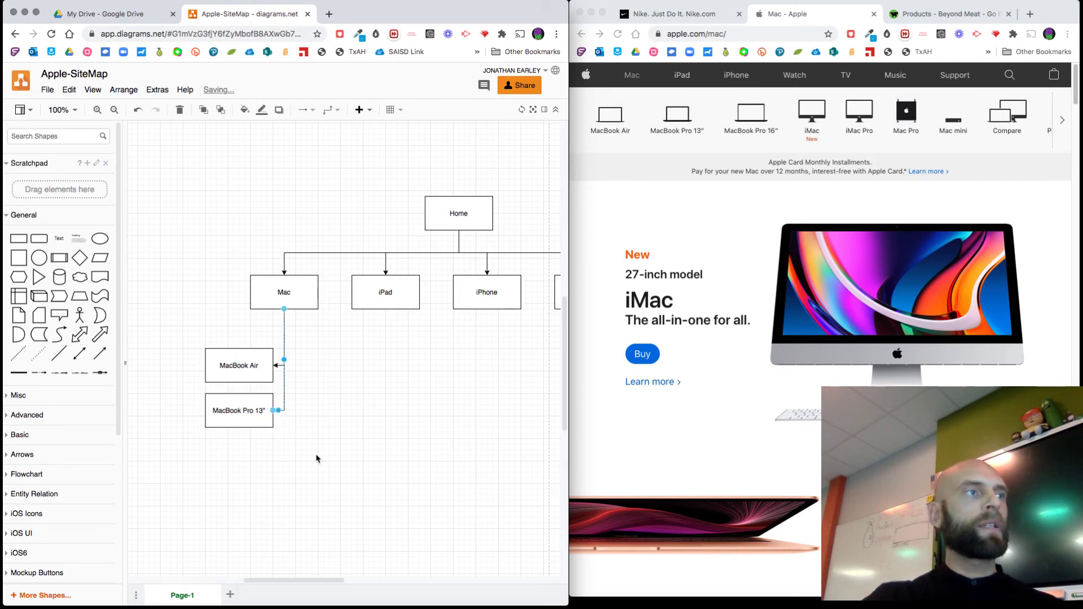
{"action": "left_click", "coordinate": [317, 457]}
{"action": "left_click", "coordinate": [261, 370]}
{"action": "left_click", "coordinate": [259, 415]}
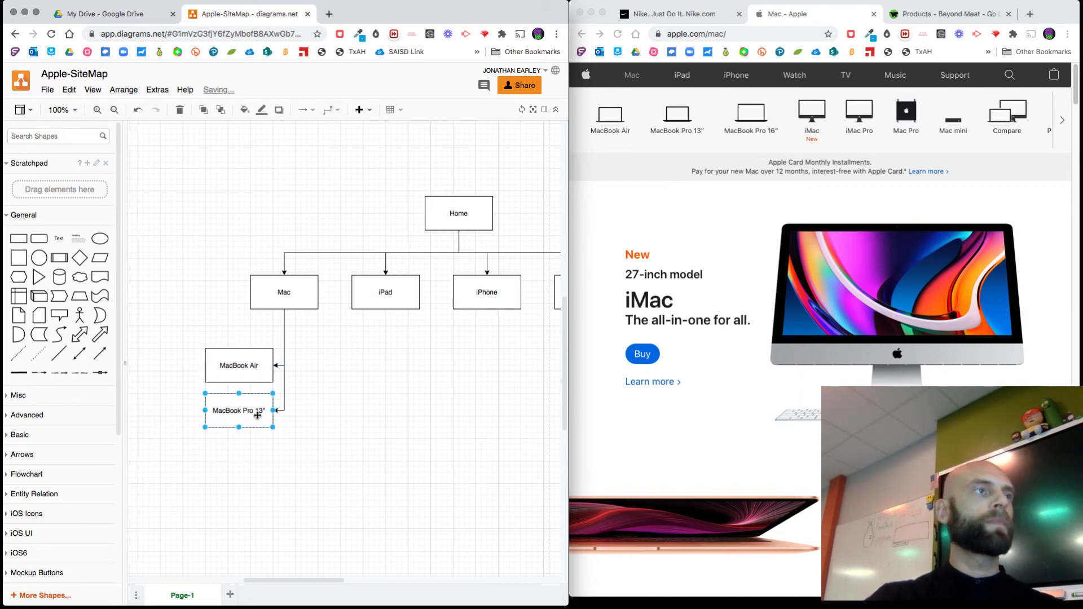
{"action": "left_click", "coordinate": [298, 300]}
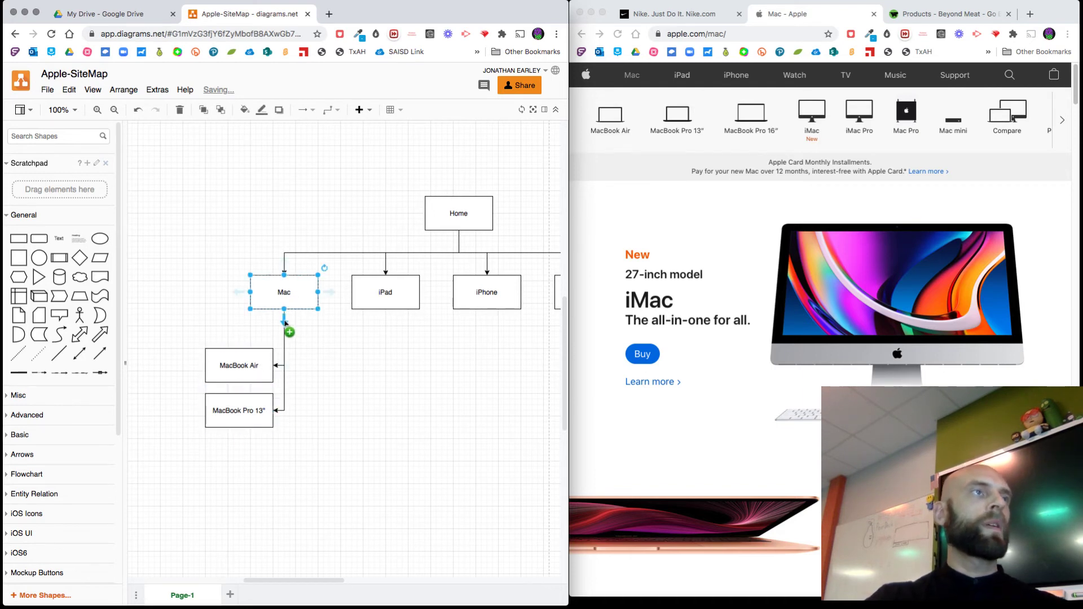
- Add a third connected box below MacBook Pro 13" and label it 'iMac'
{"action": "left_click", "coordinate": [286, 323]}
{"action": "mouse_move", "coordinate": [292, 372]}
{"action": "left_mouse_down"}
{"action": "mouse_move", "coordinate": [282, 456]}
{"action": "mouse_move", "coordinate": [250, 462]}
{"action": "mouse_move", "coordinate": [284, 390]}
{"action": "mouse_move", "coordinate": [273, 456]}
{"action": "left_mouse_up"}
{"action": "left_click", "coordinate": [240, 387]}
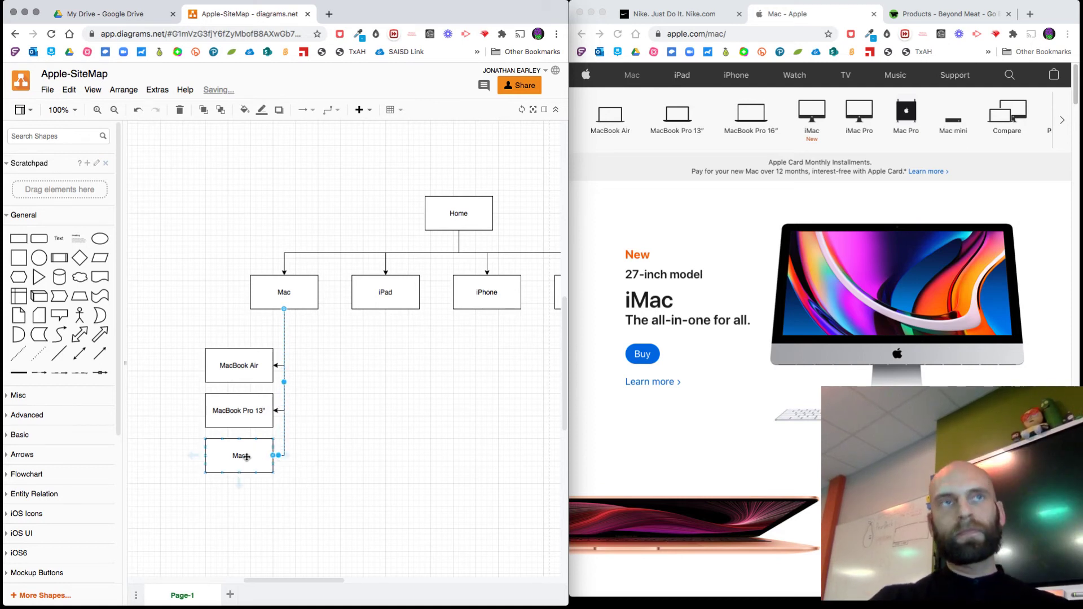
{"action": "double_click", "coordinate": [246, 457]}
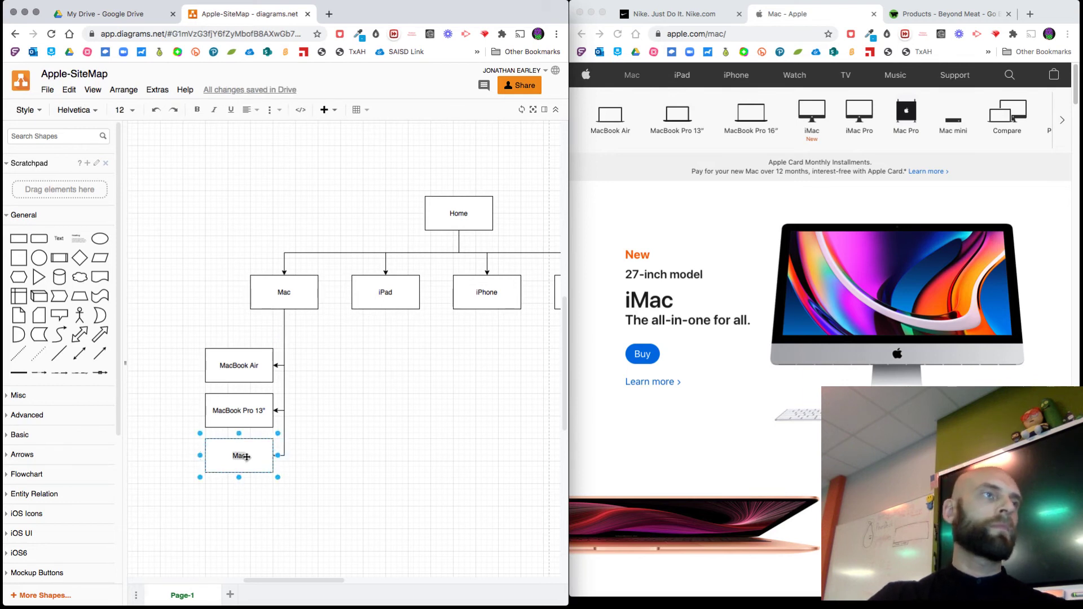
{"action": "type", "text": "MacBook P"}
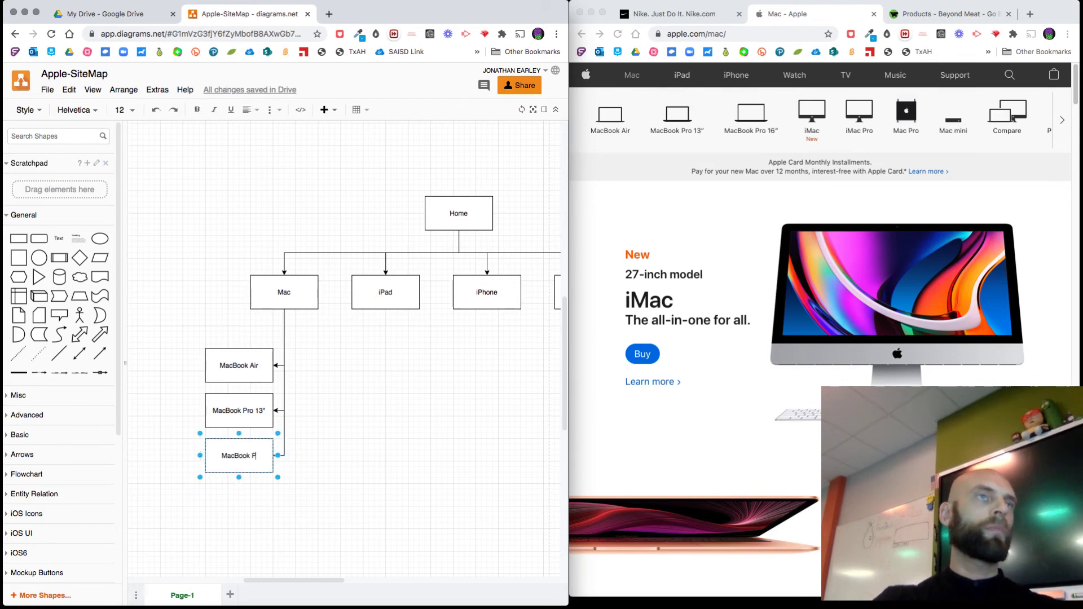
{"action": "type", "text": "ro"}
{"action": "key", "text": "super+a"}
{"action": "key", "text": "BackSpace"}
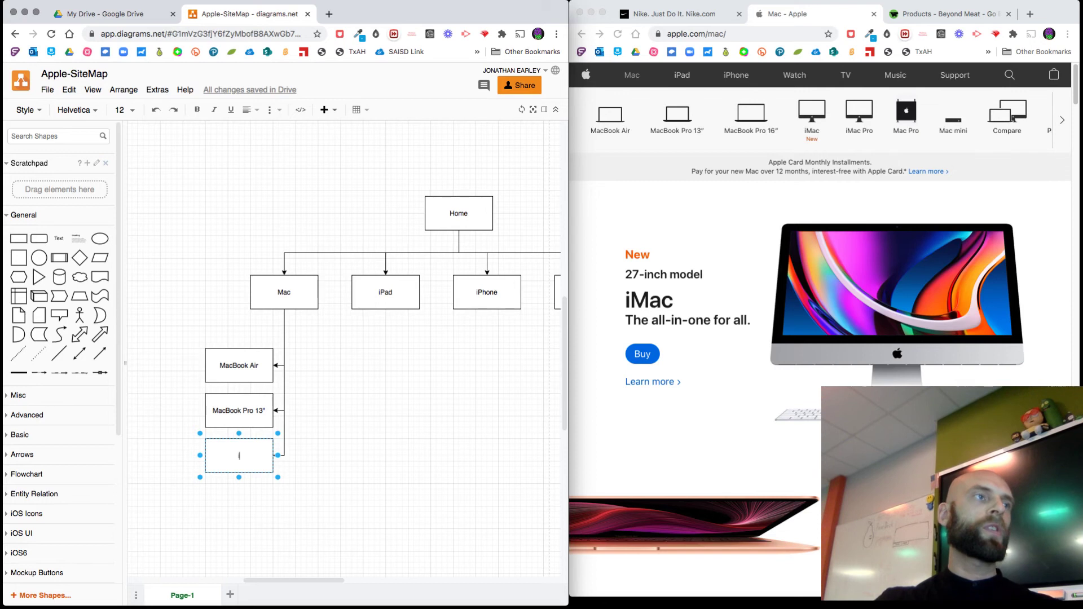
{"action": "left_click", "coordinate": [389, 534]}
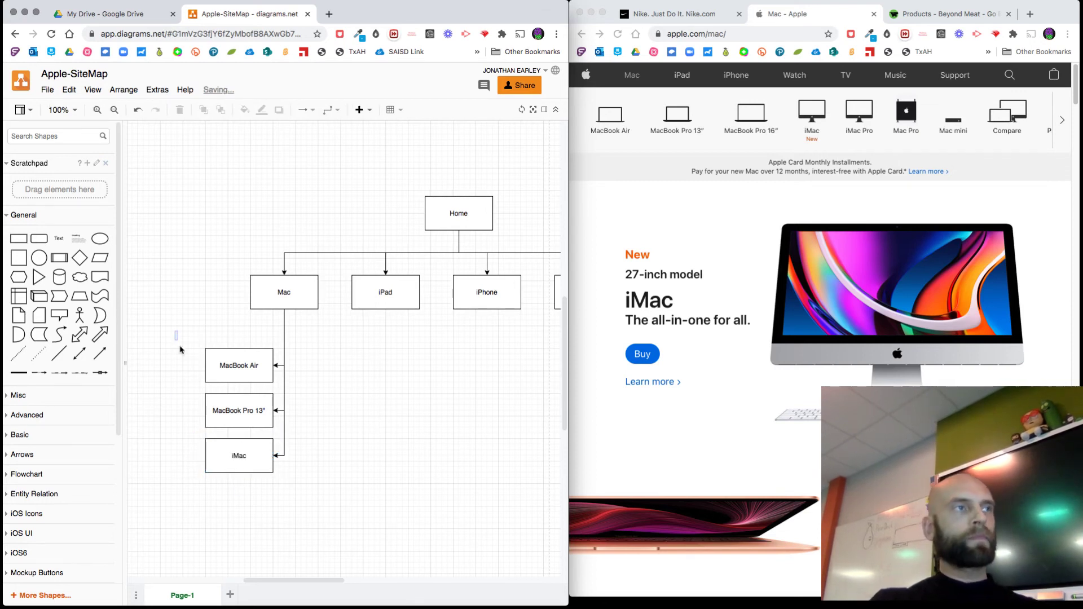
{"action": "left_click_drag", "start_coordinate": [180, 349], "coordinate": [317, 533]}
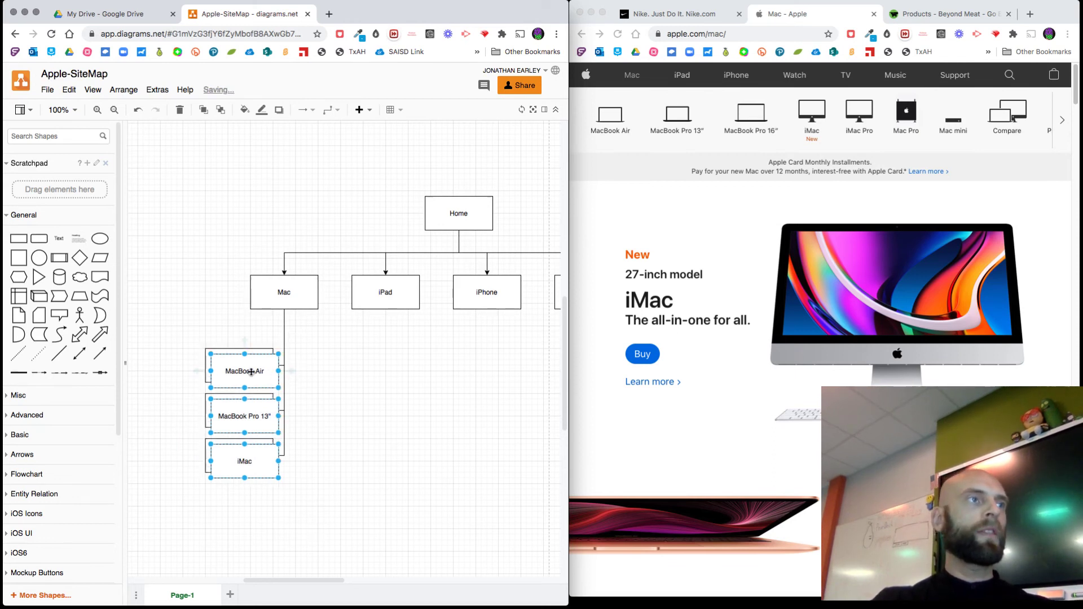
{"action": "left_click_drag", "start_coordinate": [242, 371], "coordinate": [361, 362]}
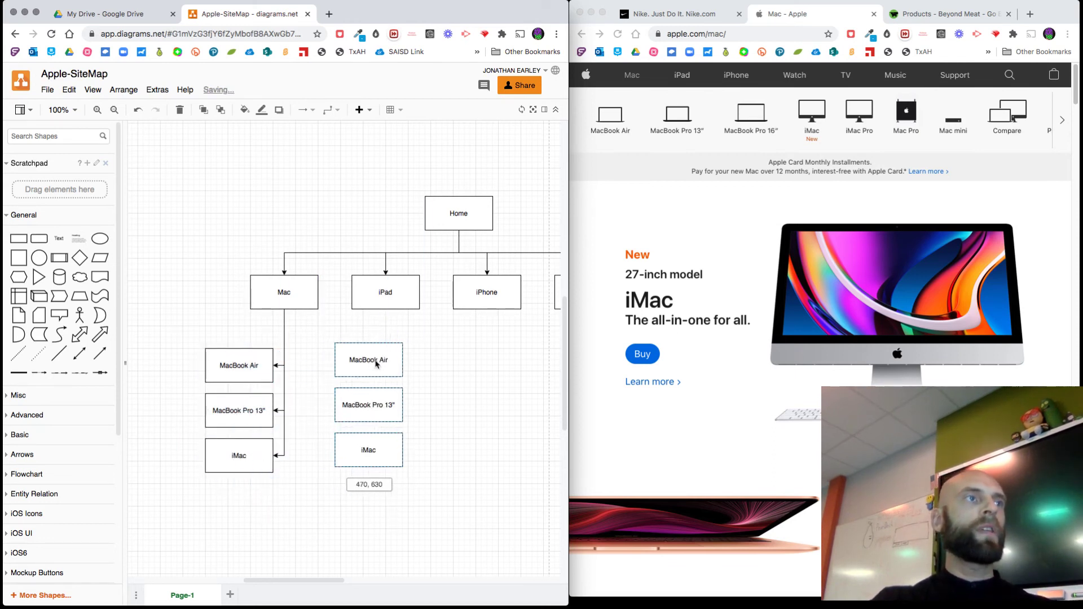
{"action": "mouse_move", "coordinate": [376, 365]}
{"action": "left_mouse_down"}
{"action": "mouse_move", "coordinate": [394, 364]}
{"action": "mouse_move", "coordinate": [379, 359]}
{"action": "left_mouse_up"}
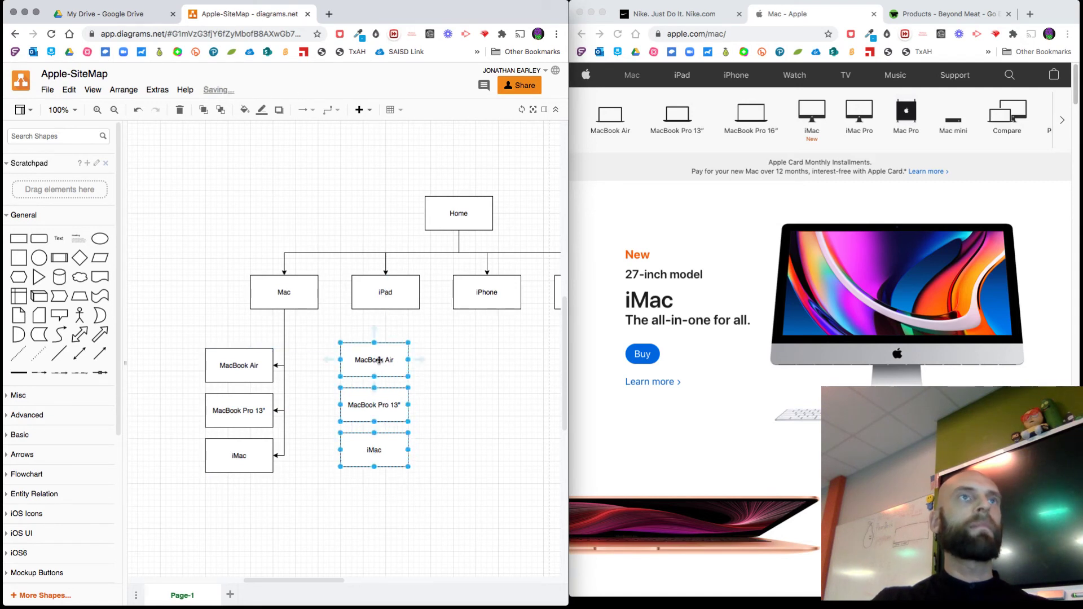
{"action": "left_click", "coordinate": [683, 78]}
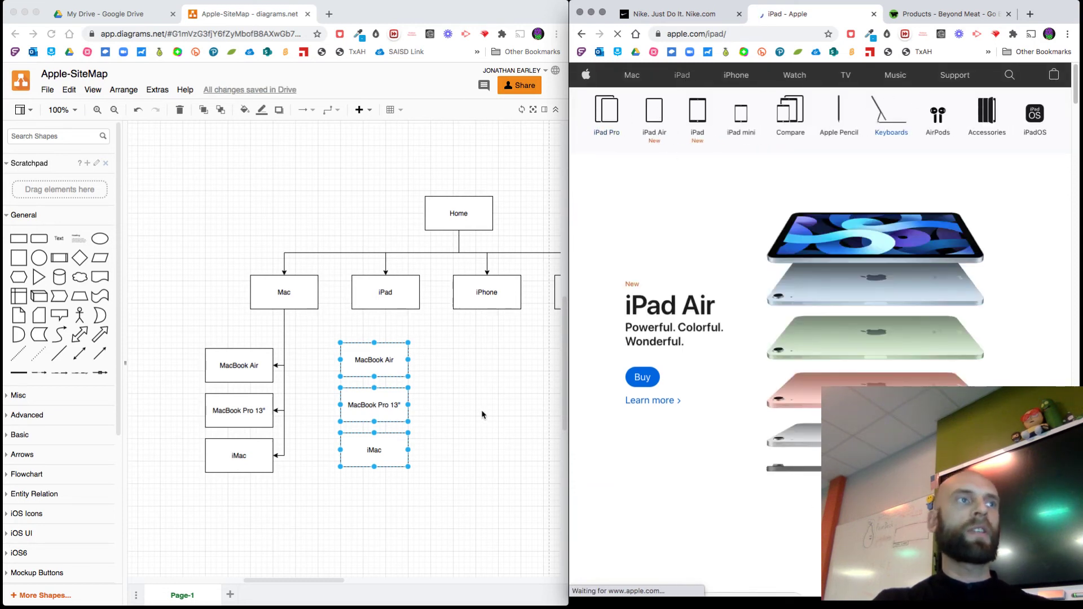
{"action": "left_click", "coordinate": [364, 360]}
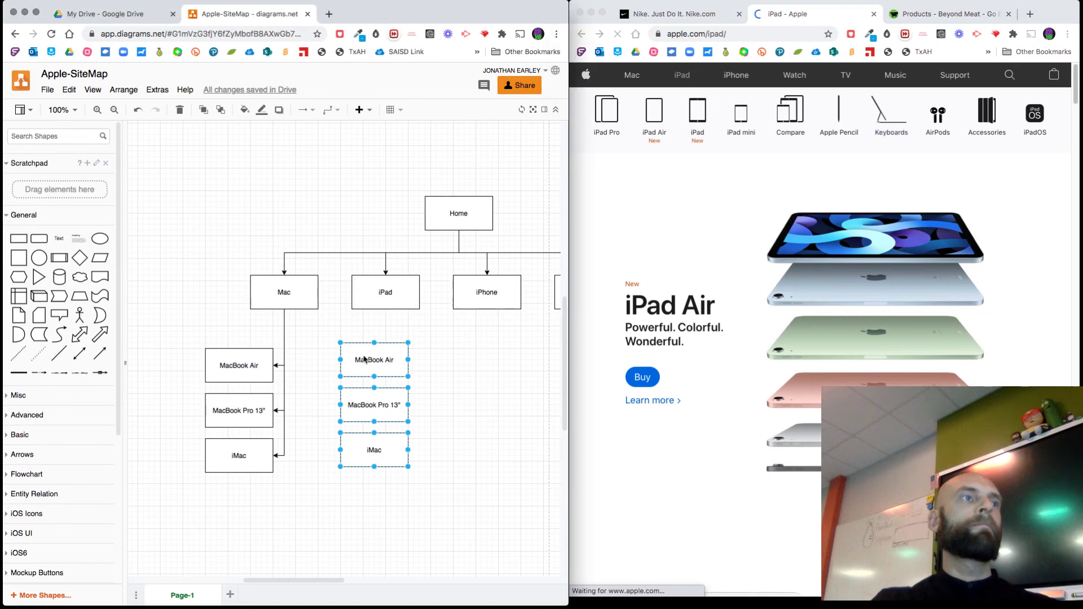
{"action": "left_click_drag", "start_coordinate": [374, 364], "coordinate": [372, 370]}
- Relabel the copied boxes 'iPad Pro', 'iPad Air' and 'iPad'
{"action": "left_click", "coordinate": [361, 365]}
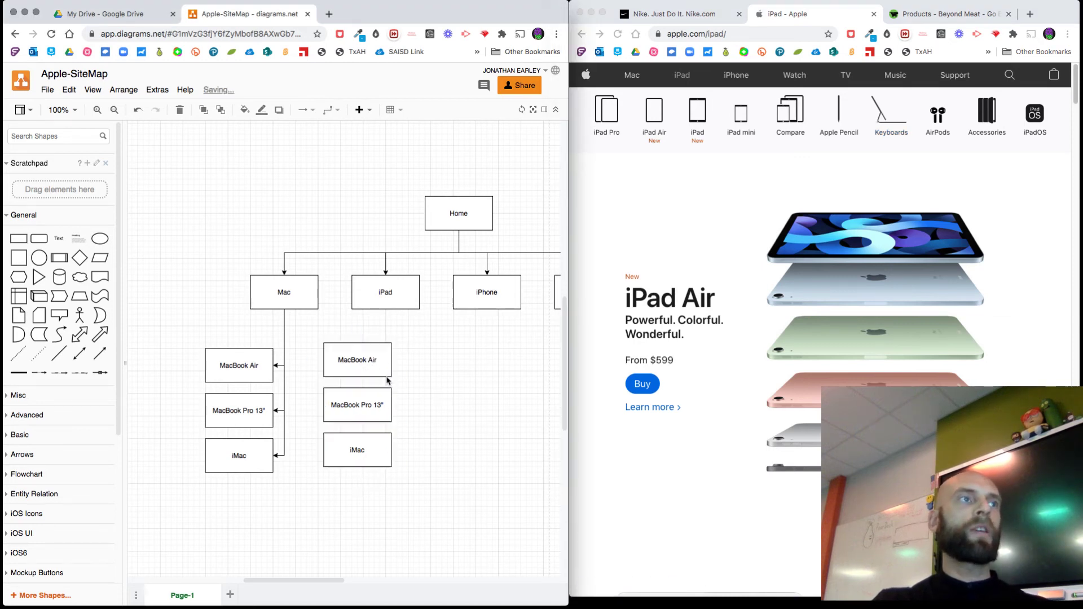
{"action": "type", "text": "iPad Pro"}
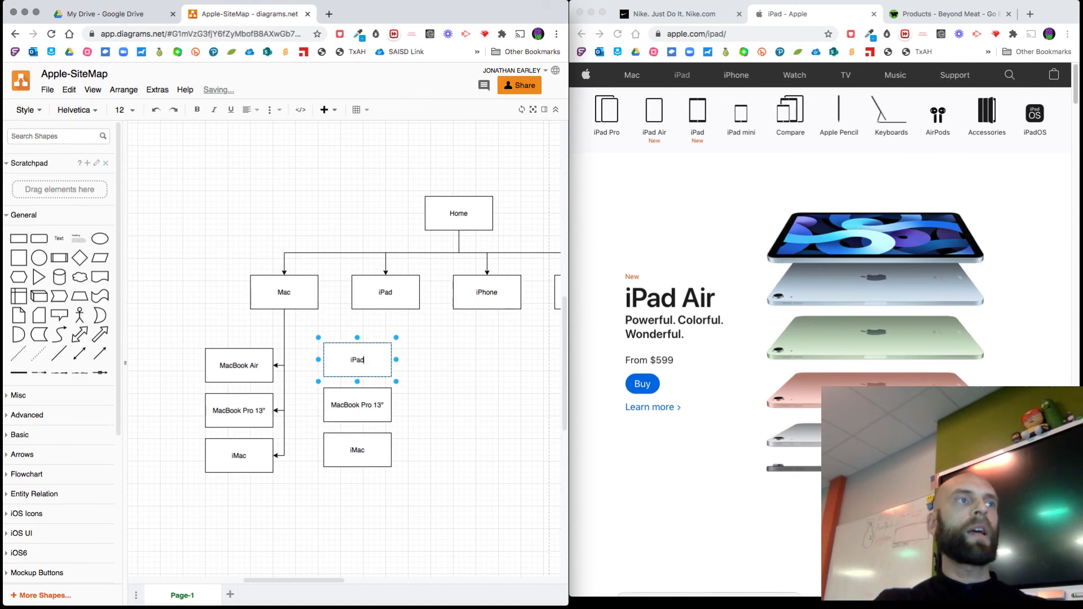
{"action": "left_click", "coordinate": [360, 396]}
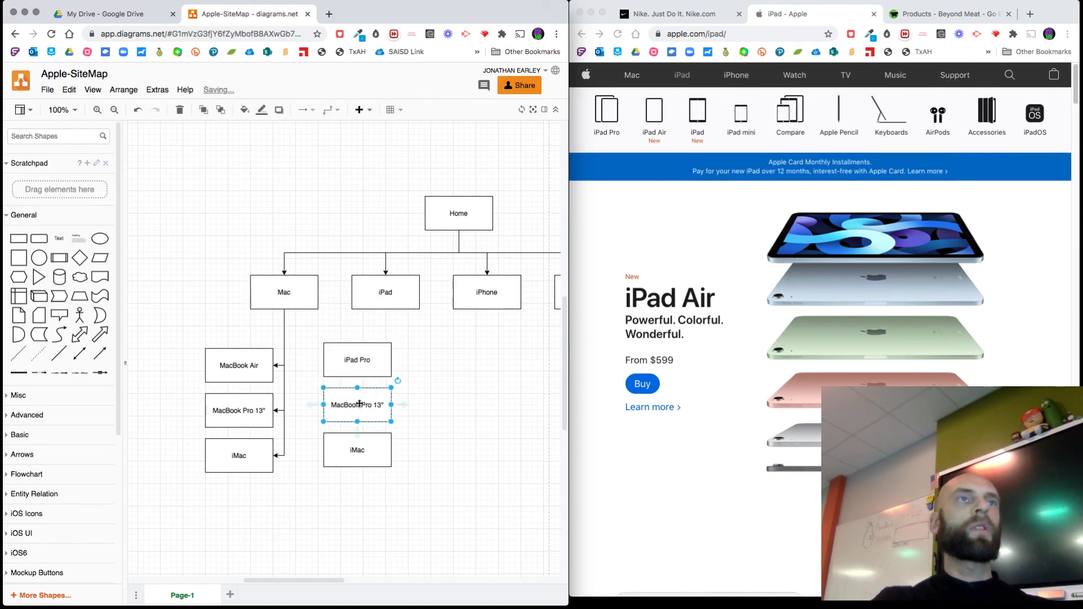
{"action": "type", "text": "iPad Air"}
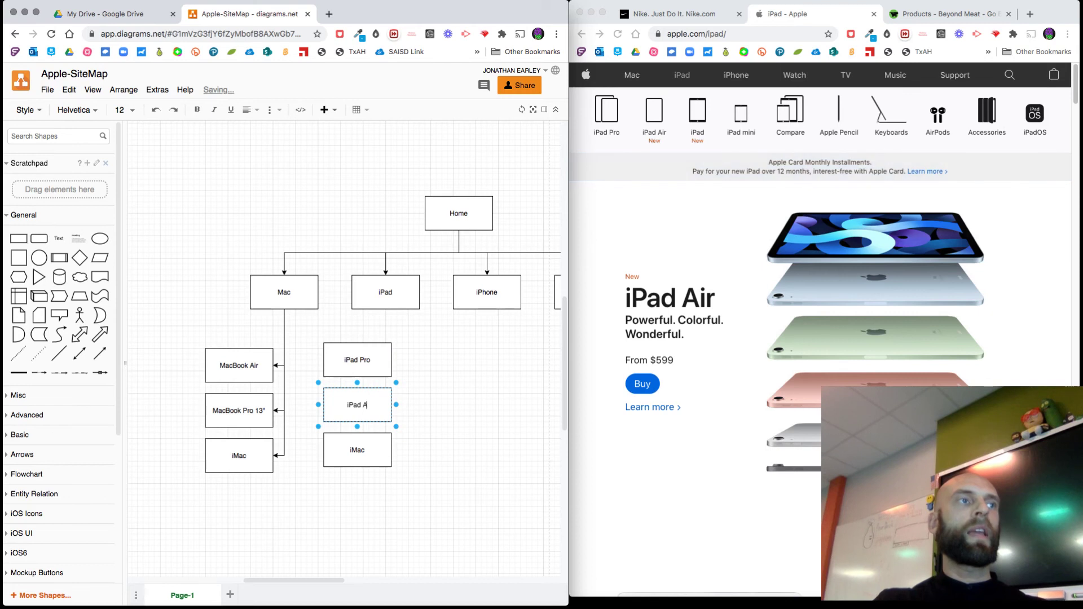
{"action": "left_click", "coordinate": [356, 449]}
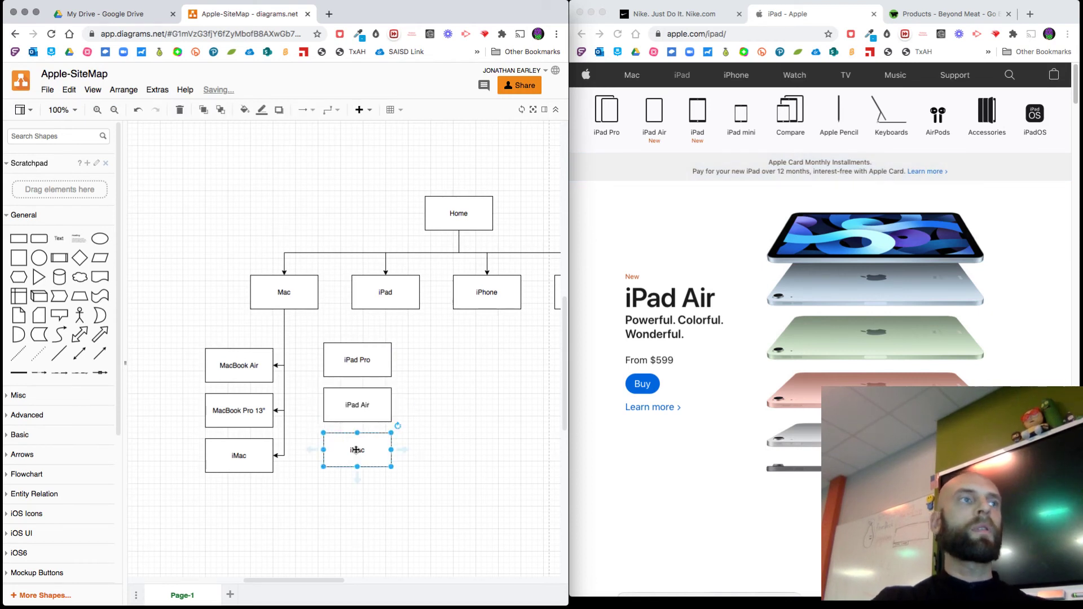
{"action": "type", "text": "iPad"}
{"action": "left_click", "coordinate": [411, 437]}
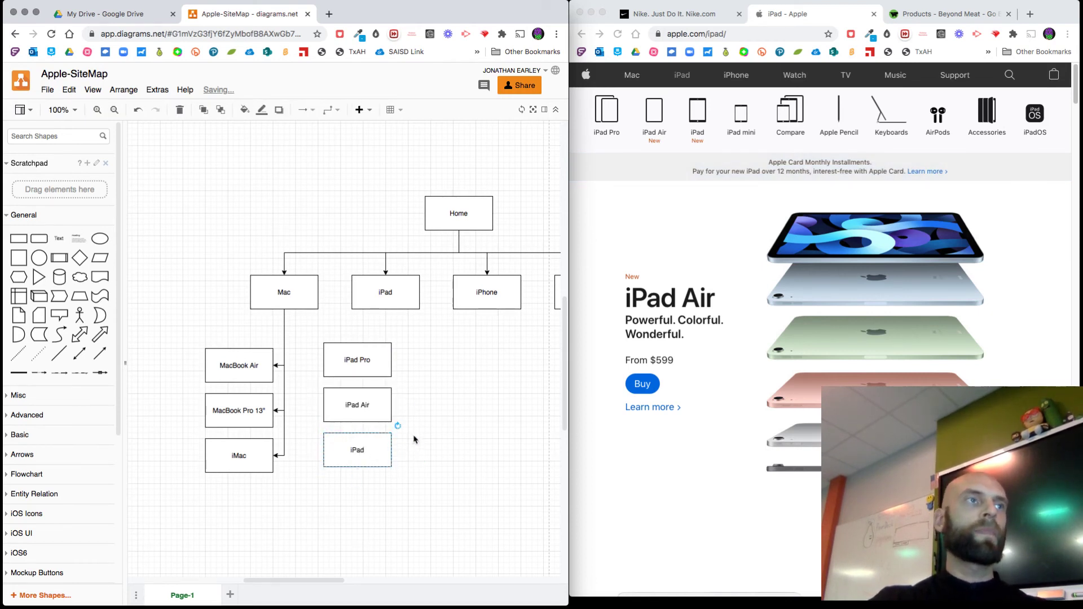
- Draw arrows from the iPad box to iPad Pro, iPad Air and iPad, aligning the vertical run
{"action": "left_click", "coordinate": [386, 296]}
{"action": "left_click_drag", "start_coordinate": [387, 319], "coordinate": [390, 362]}
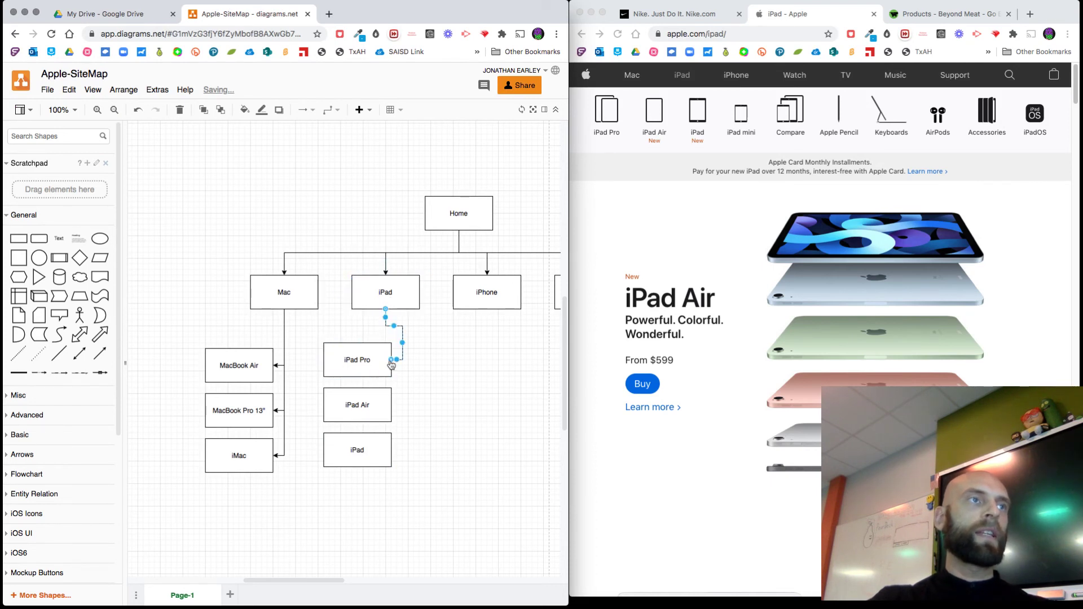
{"action": "left_click", "coordinate": [380, 301]}
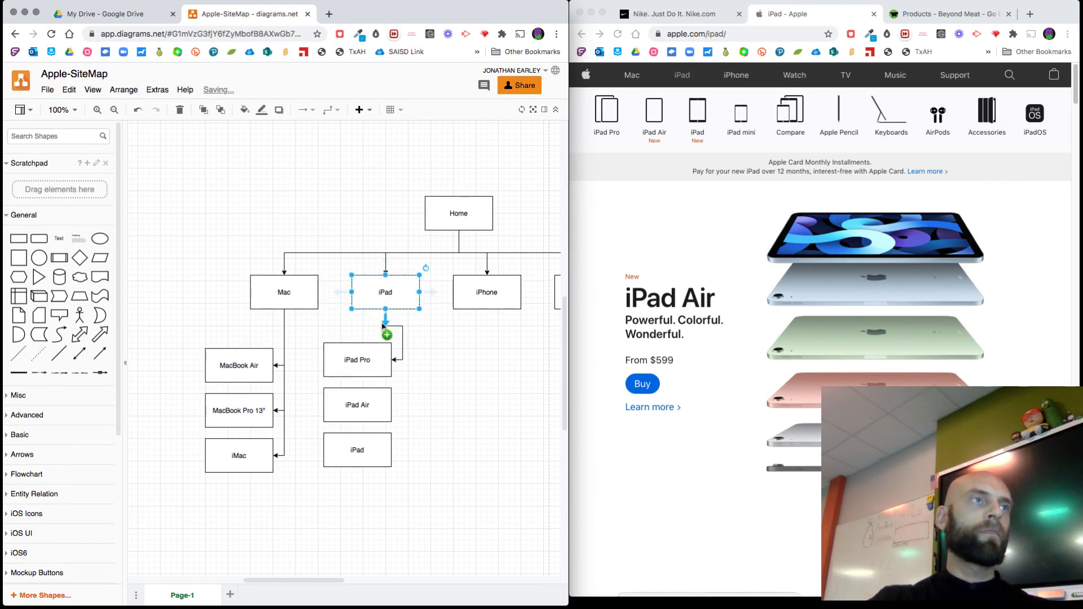
{"action": "left_click_drag", "start_coordinate": [387, 326], "coordinate": [390, 409]}
{"action": "left_click", "coordinate": [387, 305]}
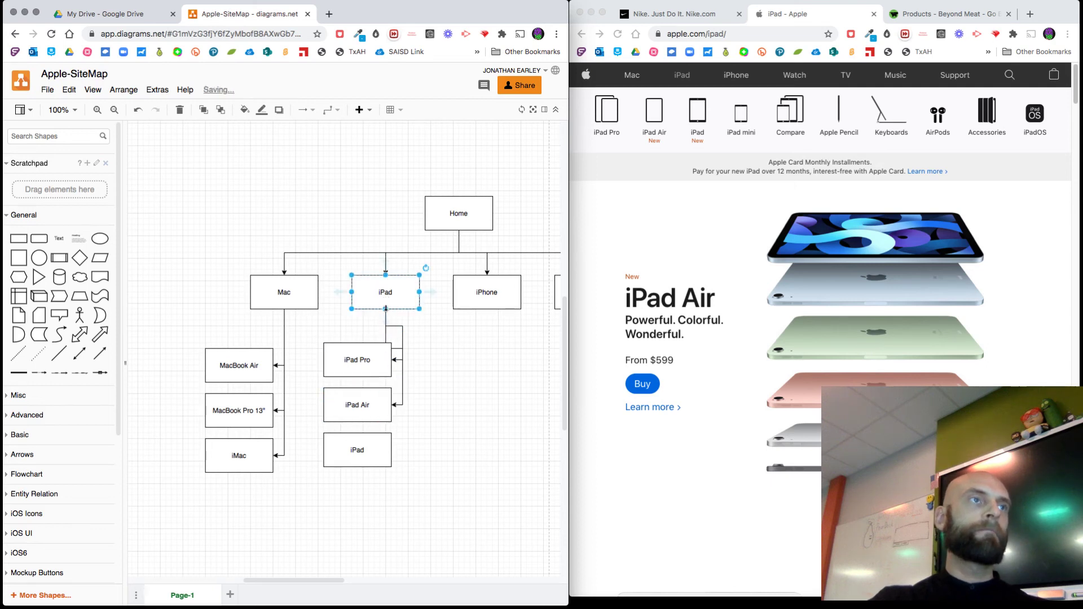
{"action": "left_click_drag", "start_coordinate": [386, 317], "coordinate": [391, 450]}
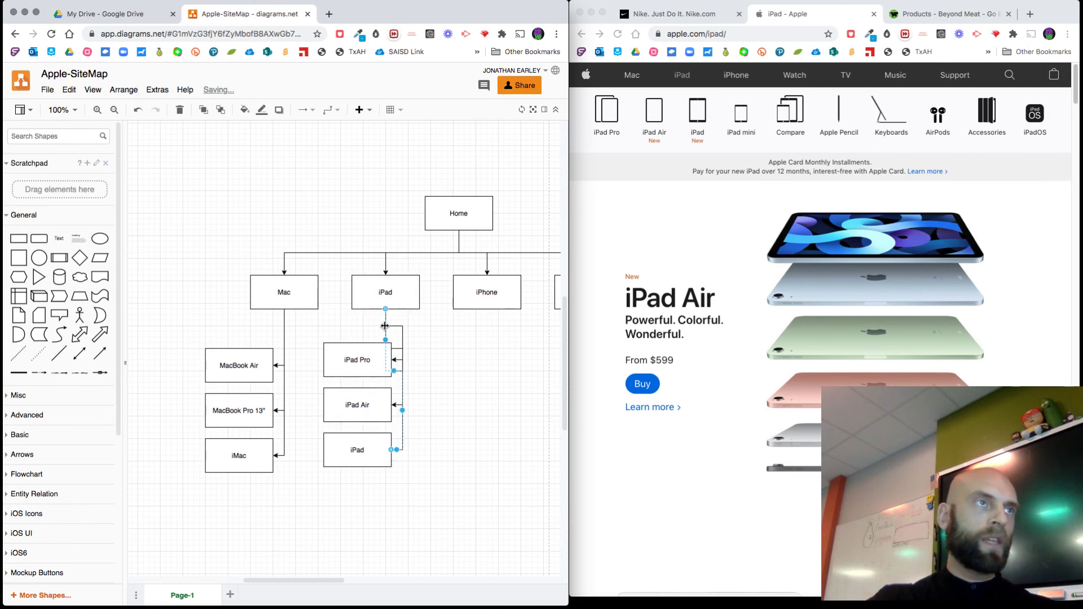
{"action": "left_click_drag", "start_coordinate": [384, 322], "coordinate": [403, 320]}
- Undo the accidental downward nudge of the three iPad sub-boxes, then clear the selection
{"action": "left_click", "coordinate": [437, 353]}
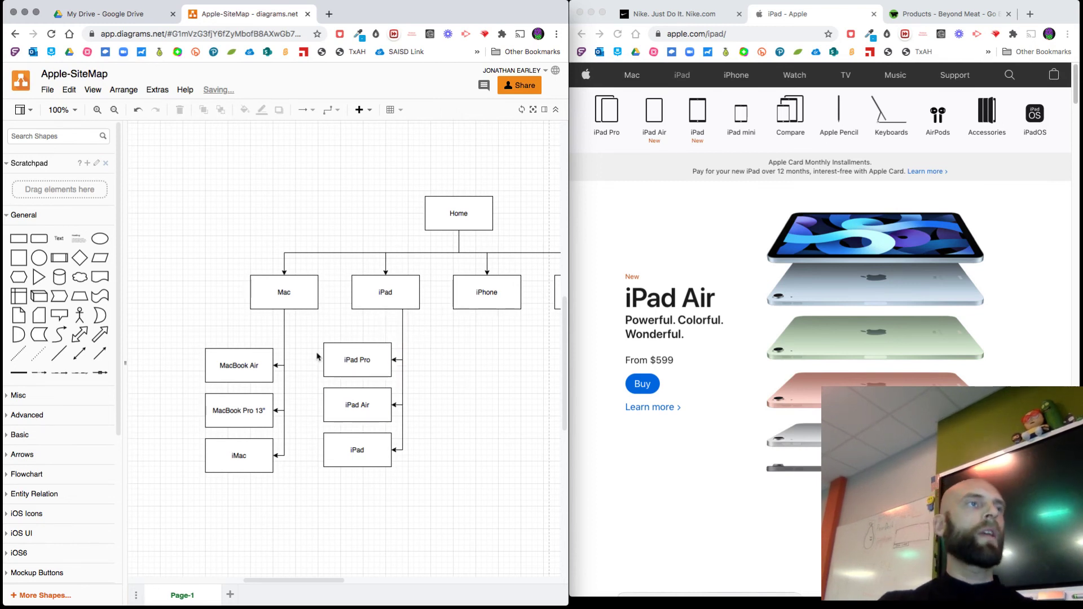
{"action": "left_click_drag", "start_coordinate": [319, 343], "coordinate": [455, 502]}
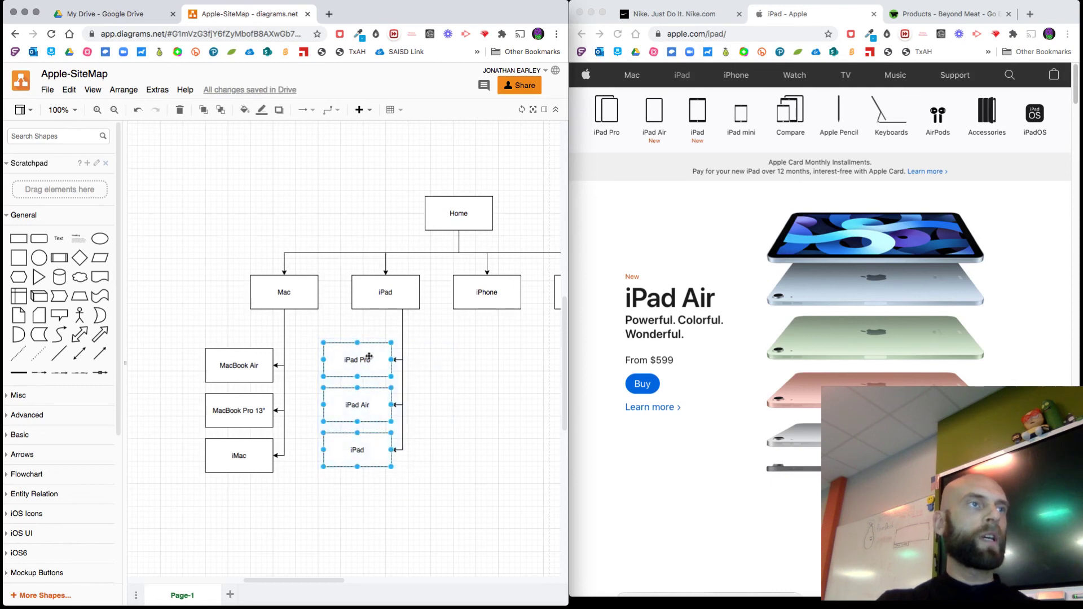
{"action": "left_click_drag", "start_coordinate": [368, 360], "coordinate": [368, 363]}
{"action": "left_click", "coordinate": [417, 381]}
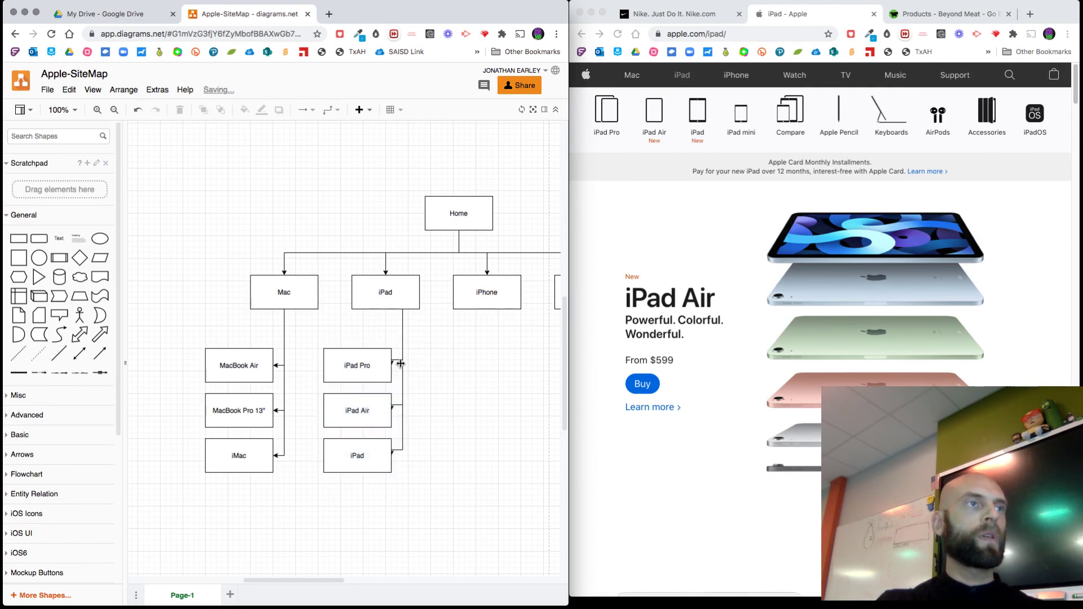
{"action": "key", "text": "super+z"}
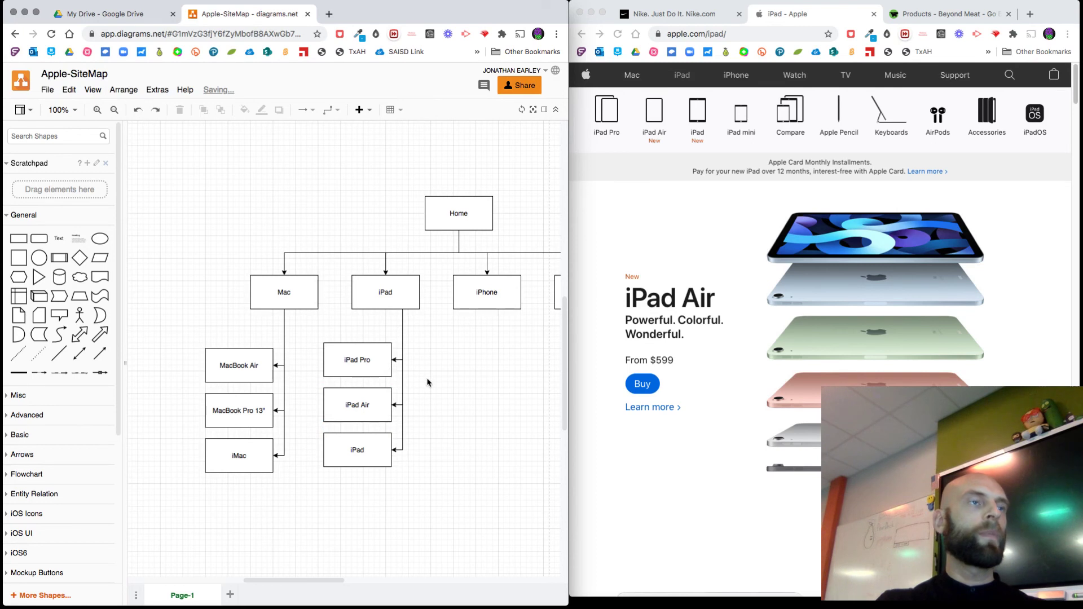
{"action": "scroll", "coordinate": [446, 415], "scroll_direction": "right", "scroll_amount": 4}
{"action": "scroll", "coordinate": [446, 414], "scroll_direction": "left", "scroll_amount": 2}
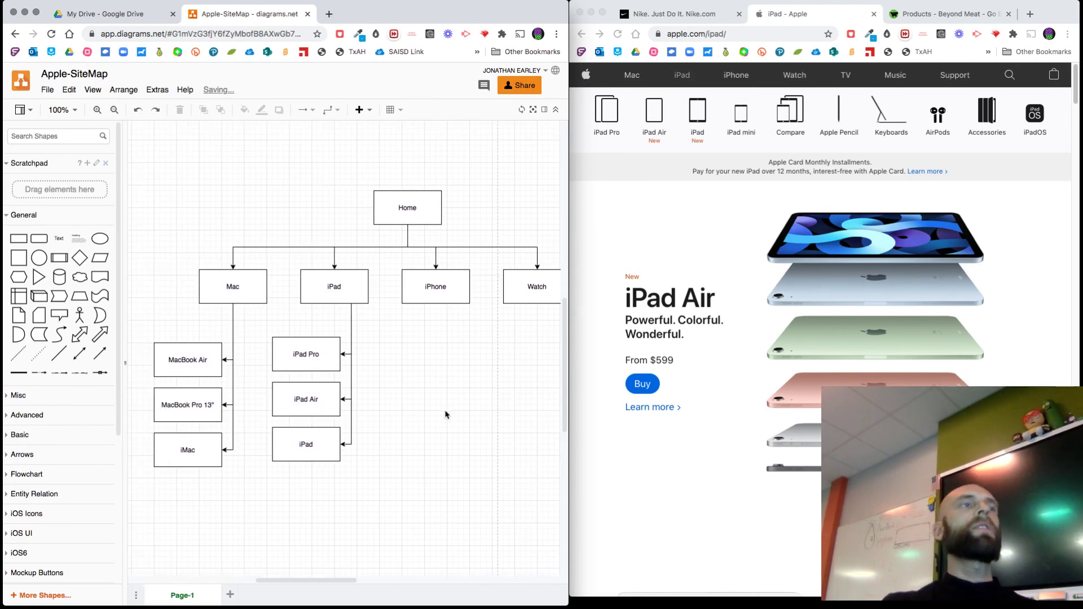
{"action": "left_click", "coordinate": [341, 351]}
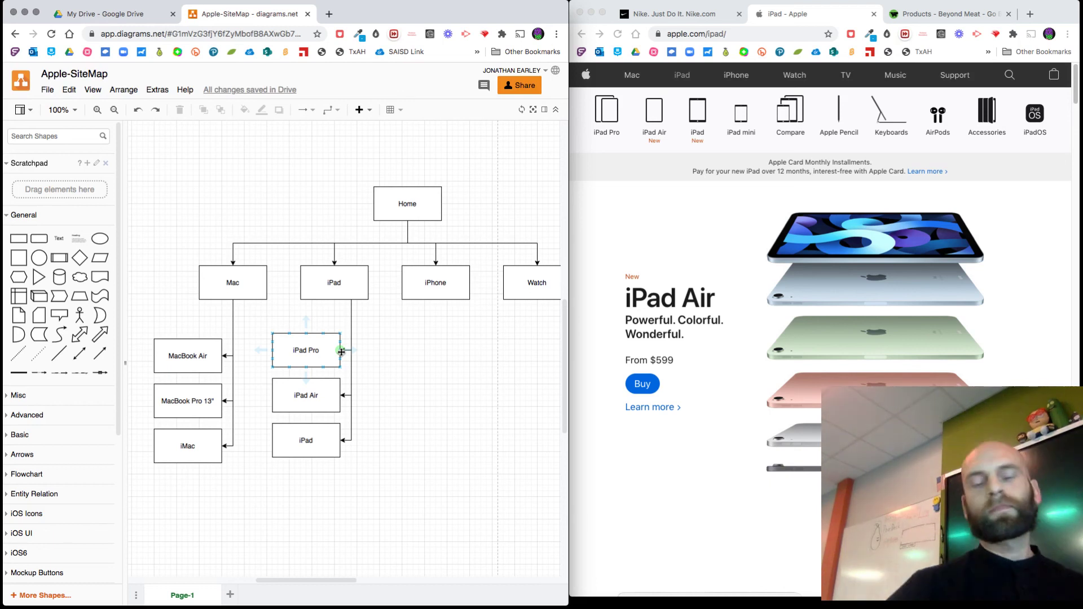
{"action": "left_click", "coordinate": [151, 218]}
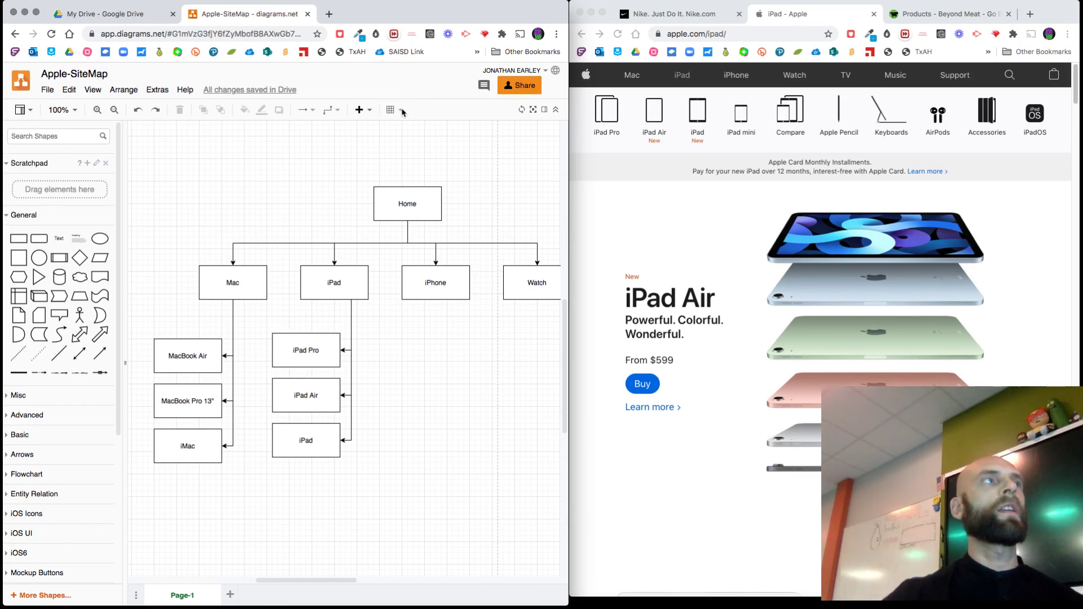
{"action": "left_click", "coordinate": [48, 89]}
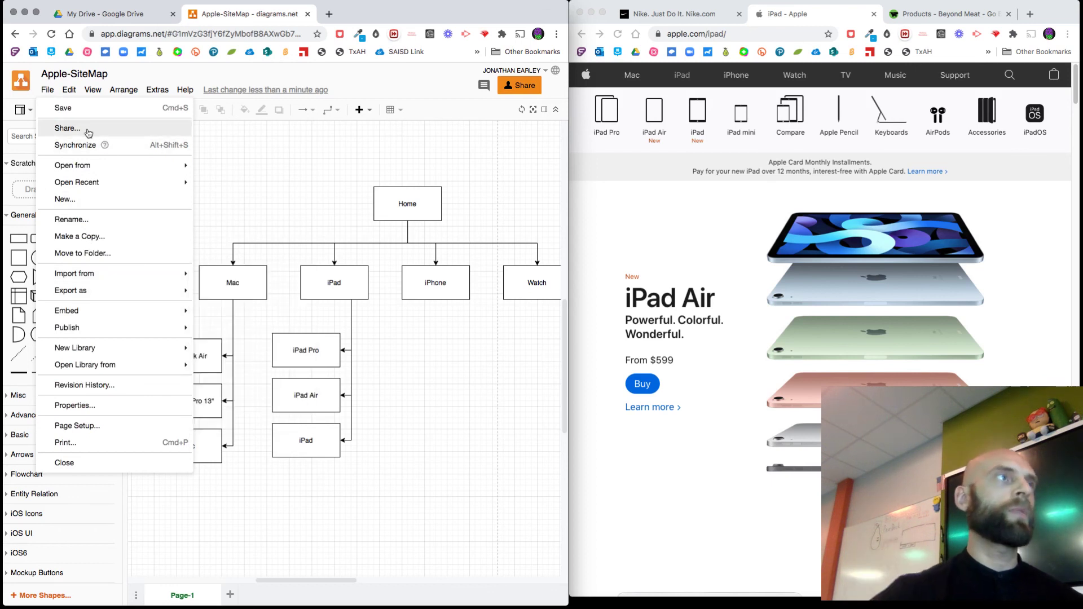
- Generate image embed code for the sitemap with the Make a Copy edit option, then close it
{"action": "mouse_move", "coordinate": [89, 297]}
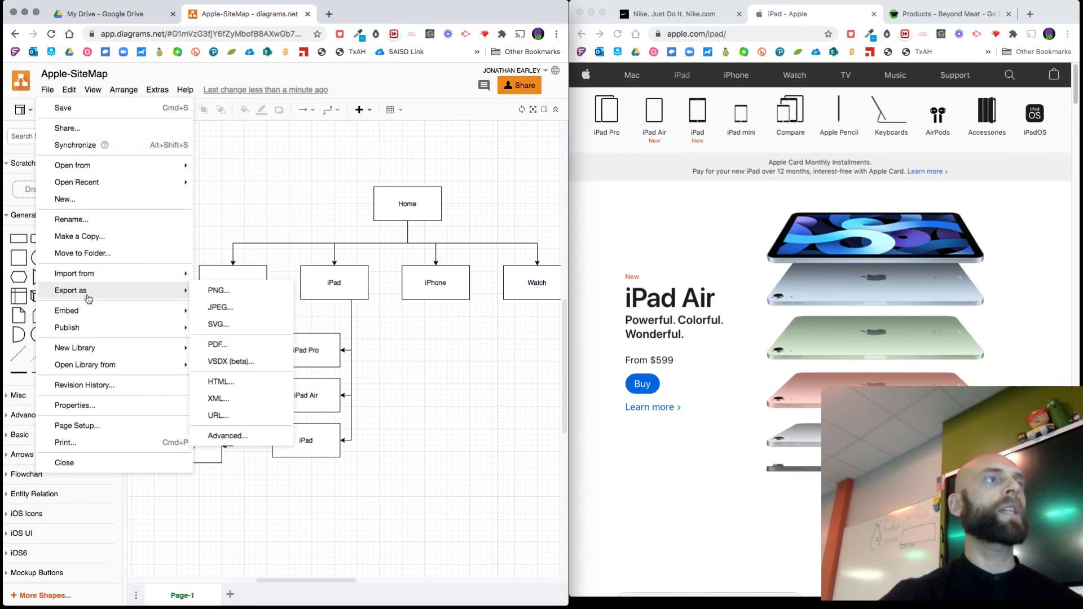
{"action": "mouse_move", "coordinate": [175, 310]}
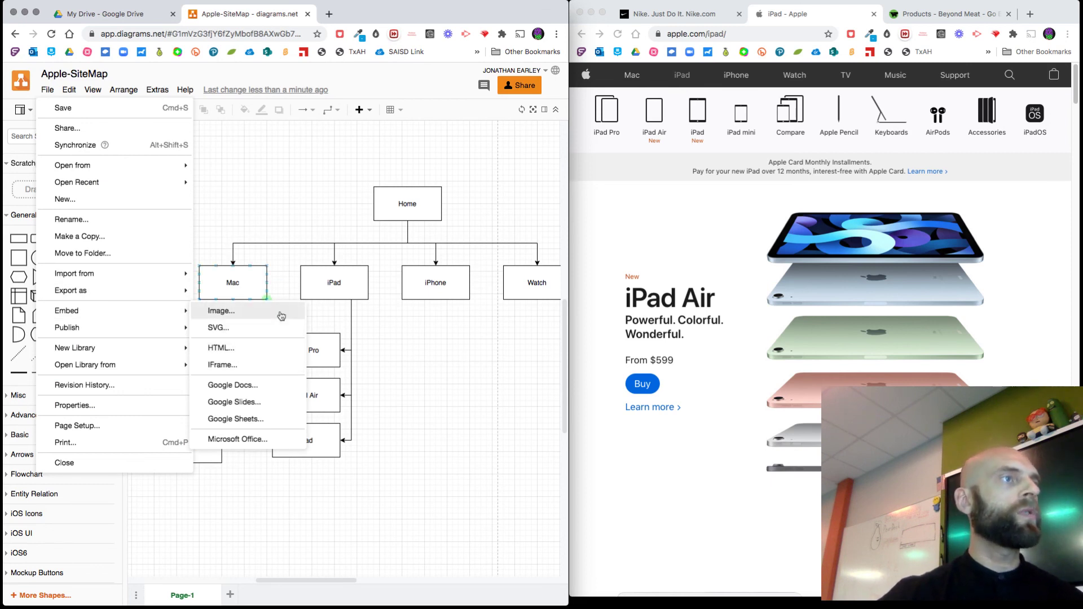
{"action": "left_click", "coordinate": [279, 316]}
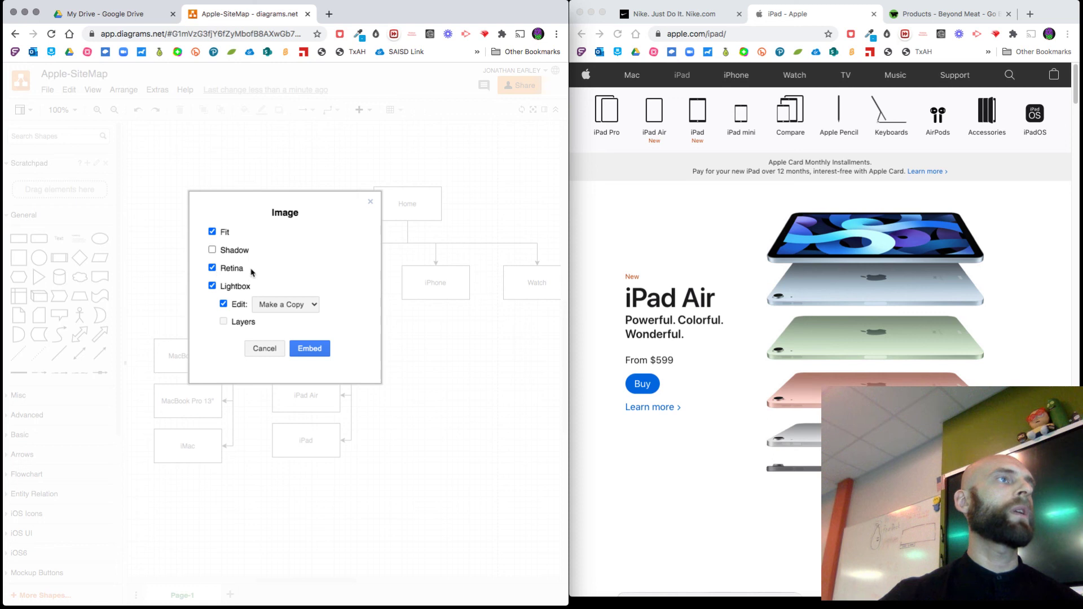
{"action": "left_click", "coordinate": [285, 305]}
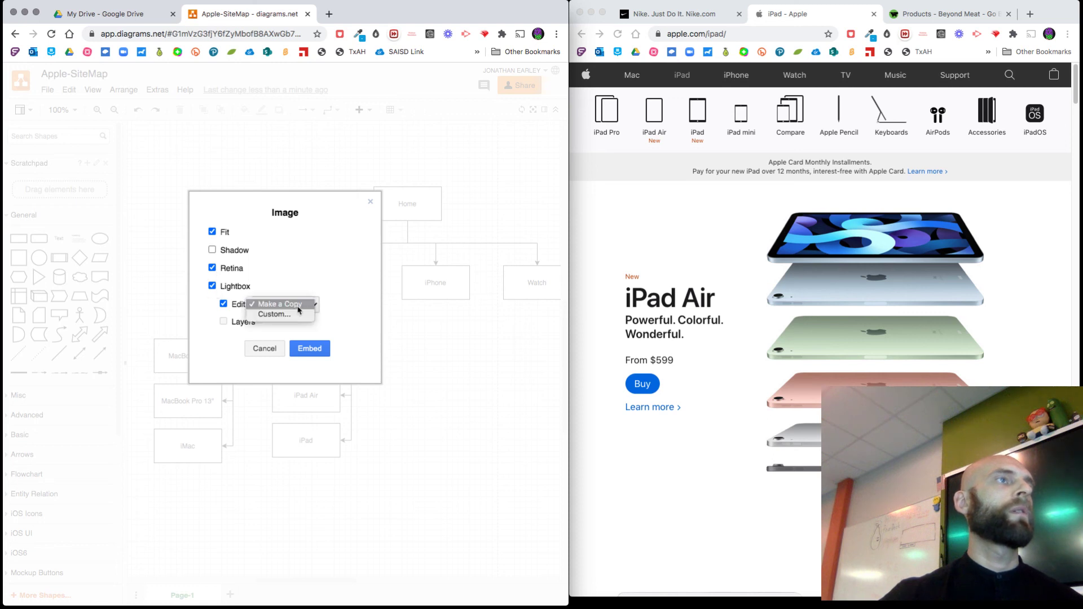
{"action": "left_click", "coordinate": [347, 293]}
{"action": "left_click", "coordinate": [288, 348]}
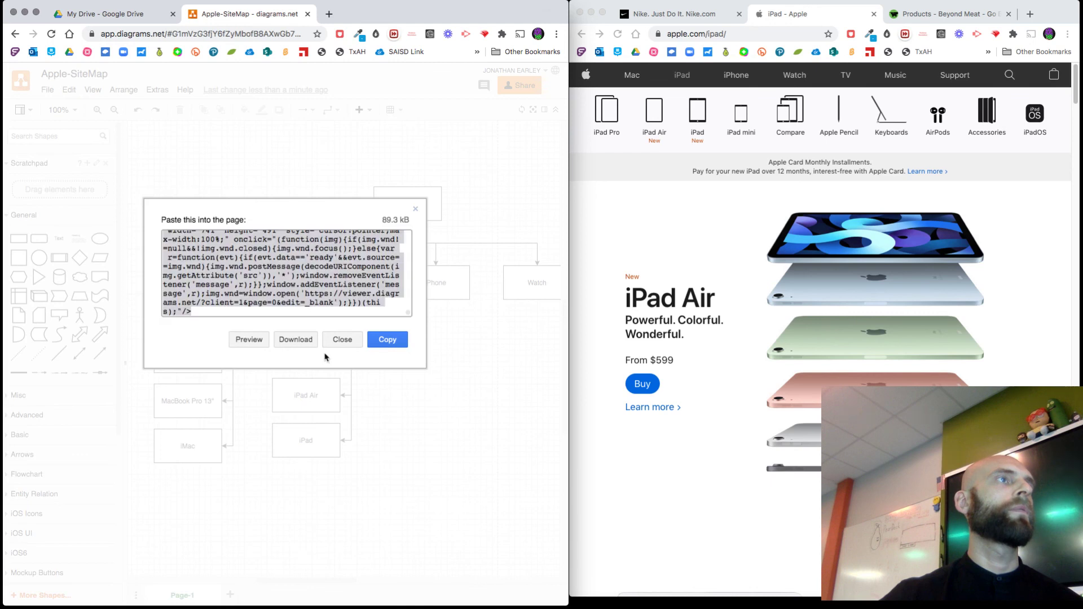
{"action": "left_click", "coordinate": [345, 341]}
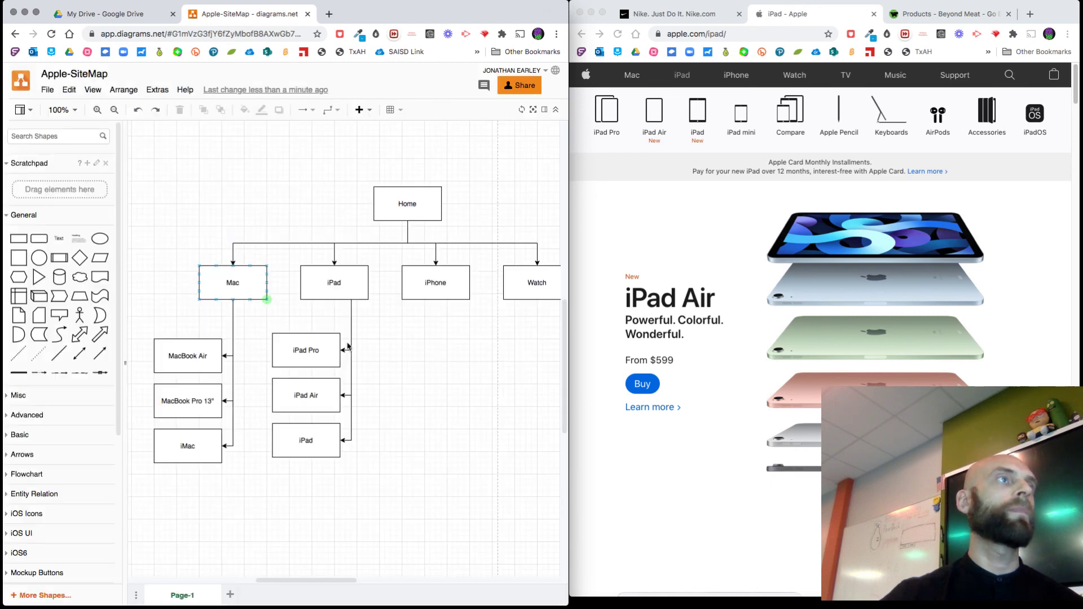
- Export the sitemap as a PNG to the device and open the downloaded Apple-SiteMap.png
{"action": "left_click", "coordinate": [47, 89]}
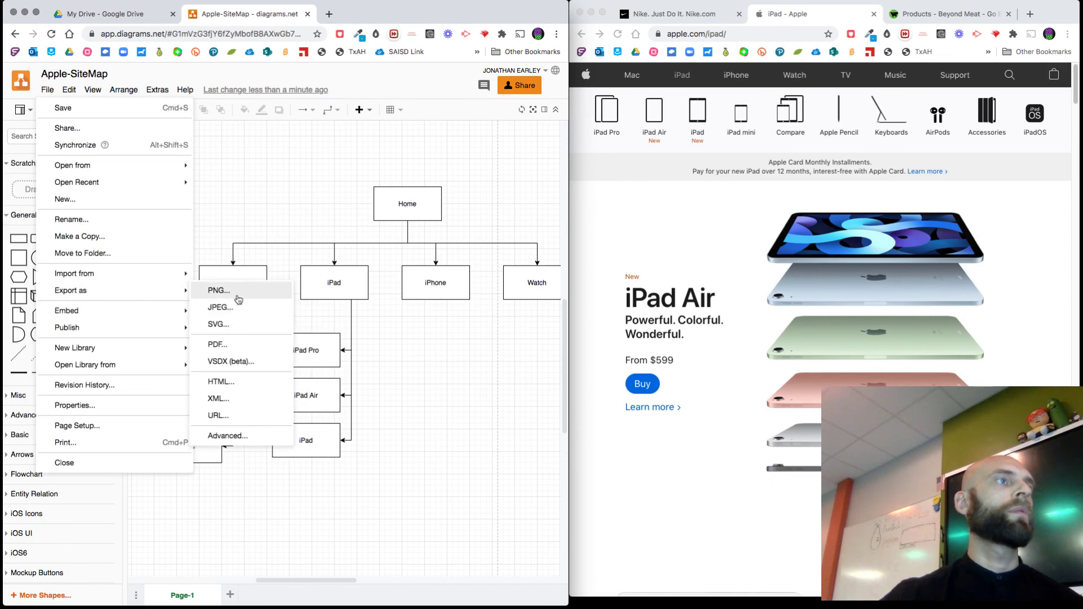
{"action": "left_click", "coordinate": [238, 300]}
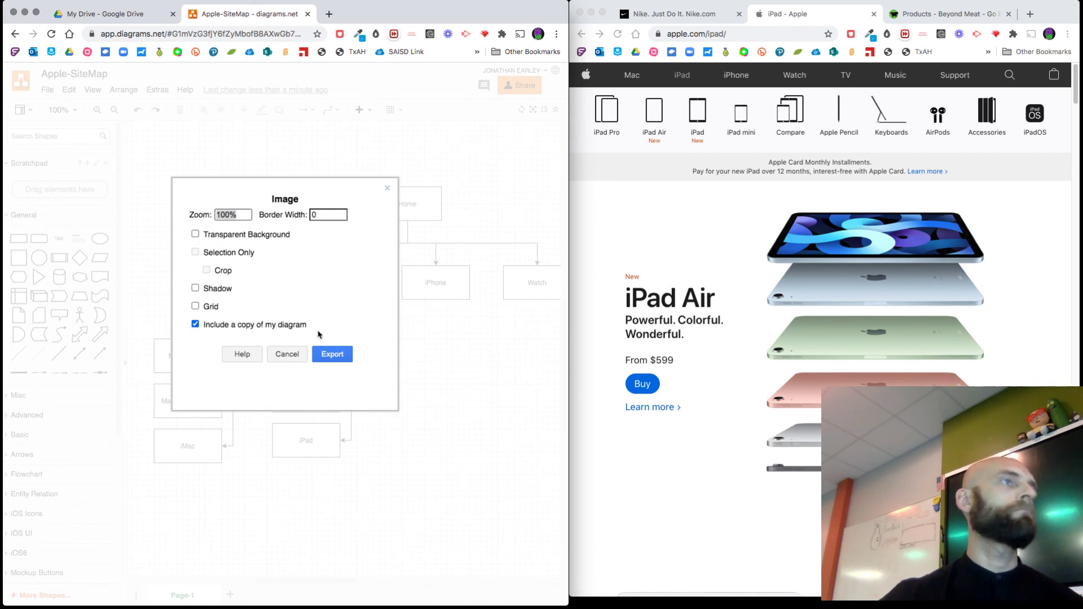
{"action": "left_click", "coordinate": [332, 354]}
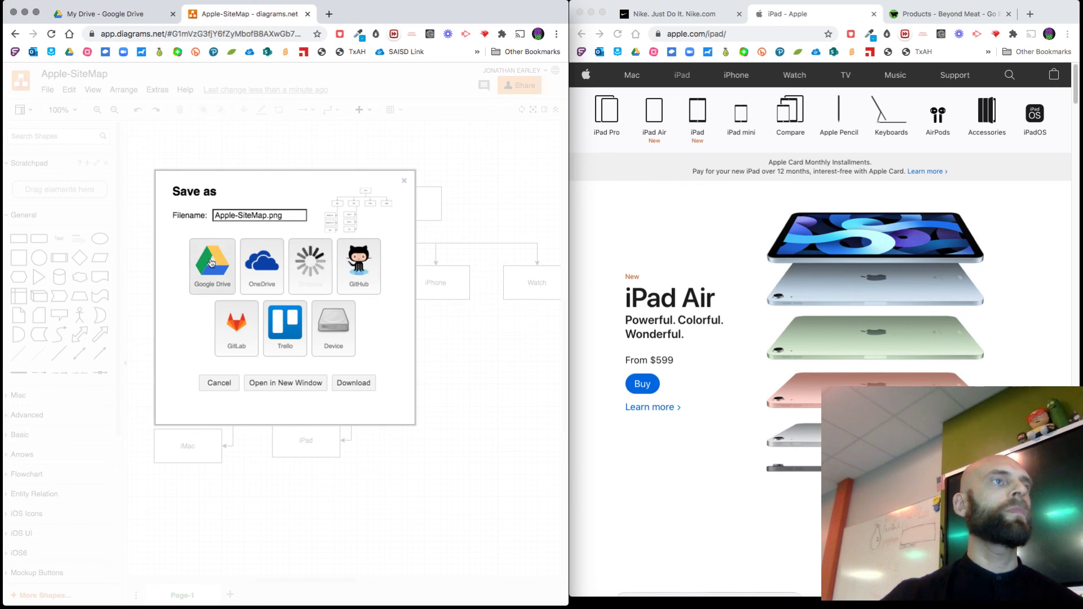
{"action": "left_click", "coordinate": [348, 338]}
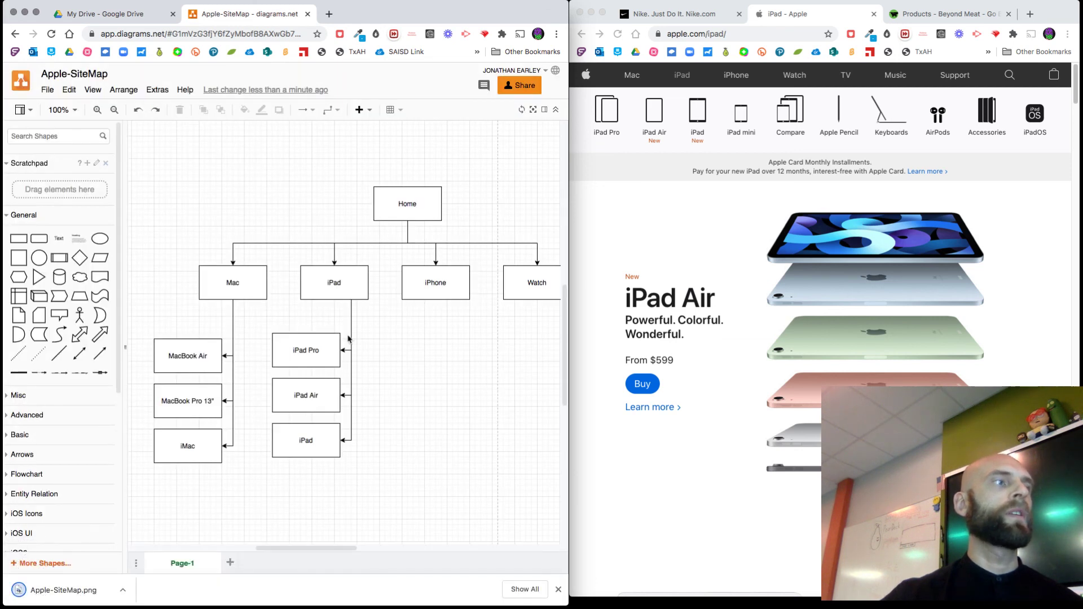
{"action": "left_click", "coordinate": [58, 590]}
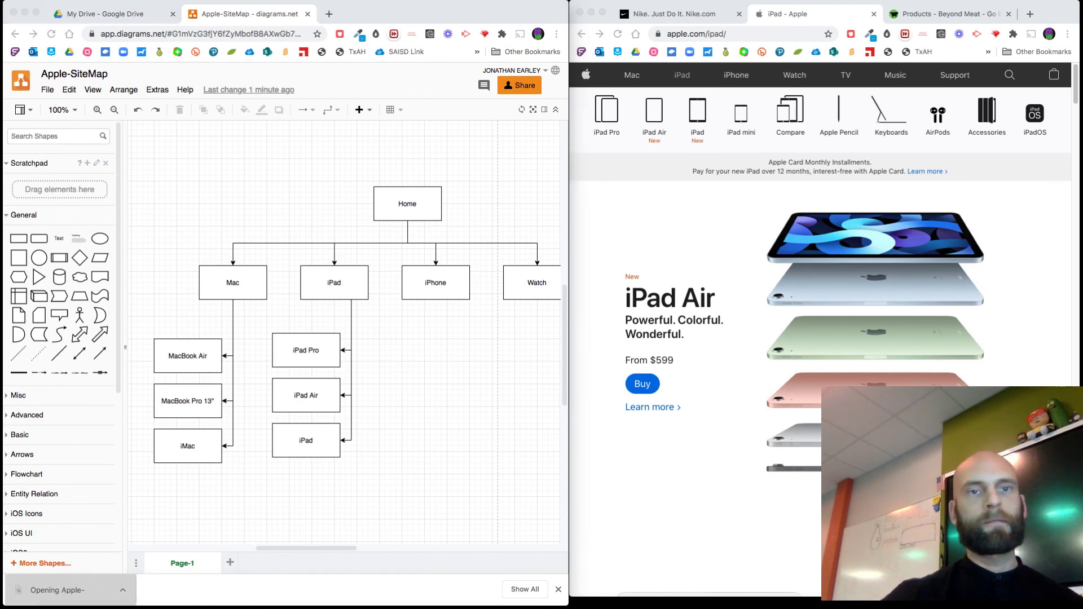